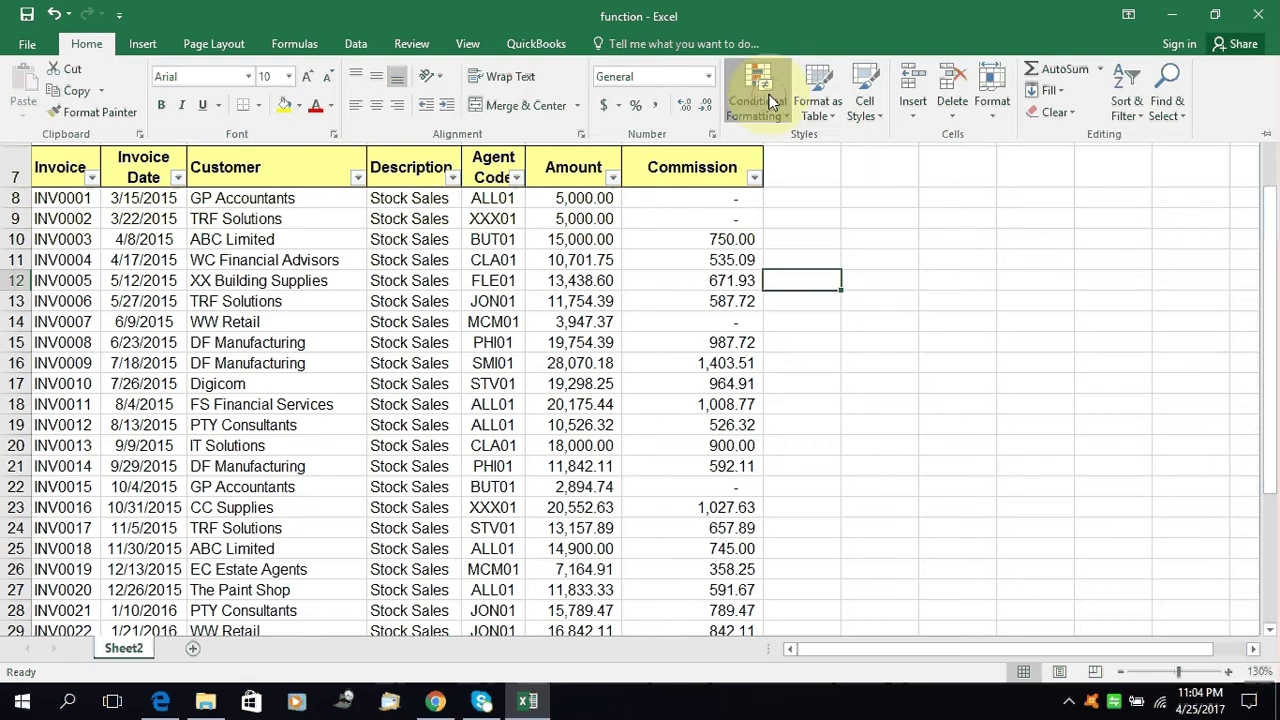
{"action": "left_click", "coordinate": [770, 110]}
{"action": "mouse_move", "coordinate": [810, 186]}
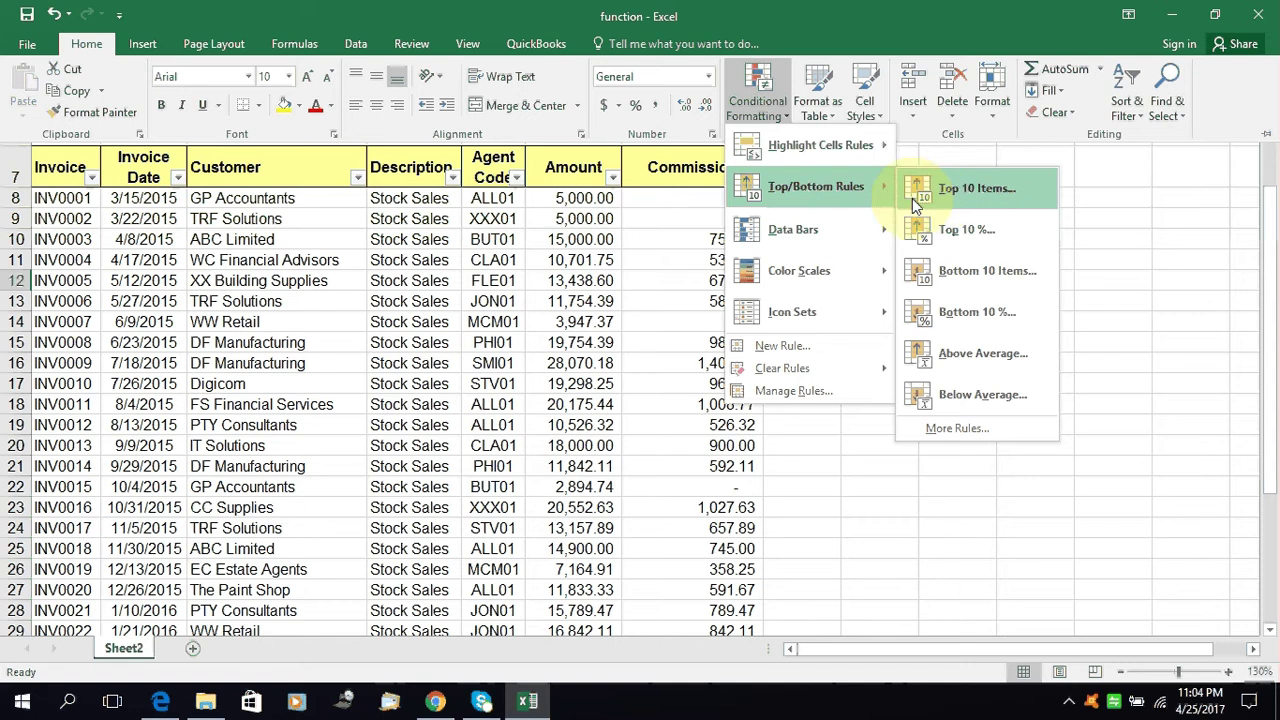
{"action": "left_click", "coordinate": [567, 198]}
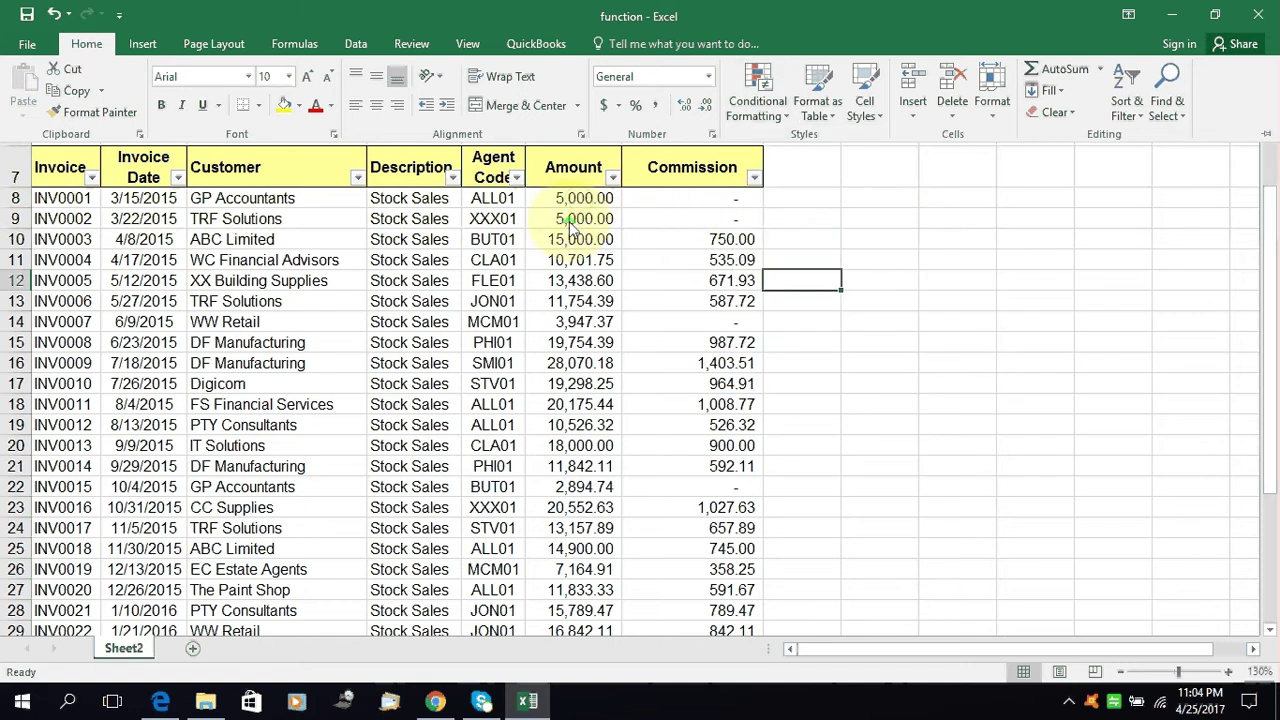
Start a Top 10 Items conditional formatting rule on the amounts in F8:F37 and set it to the top 5.
{"action": "left_click_drag", "start_coordinate": [567, 198], "coordinate": [566, 552]}
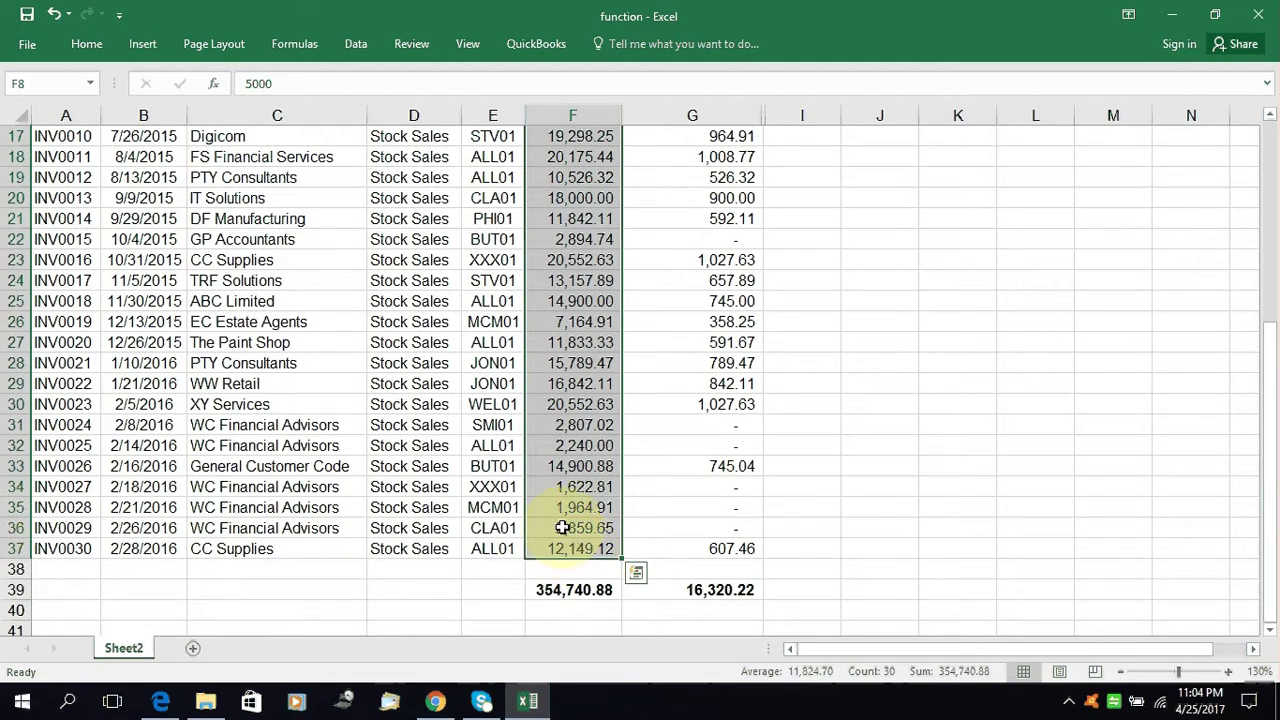
{"action": "scroll", "coordinate": [562, 522], "scroll_direction": "up", "scroll_amount": 4}
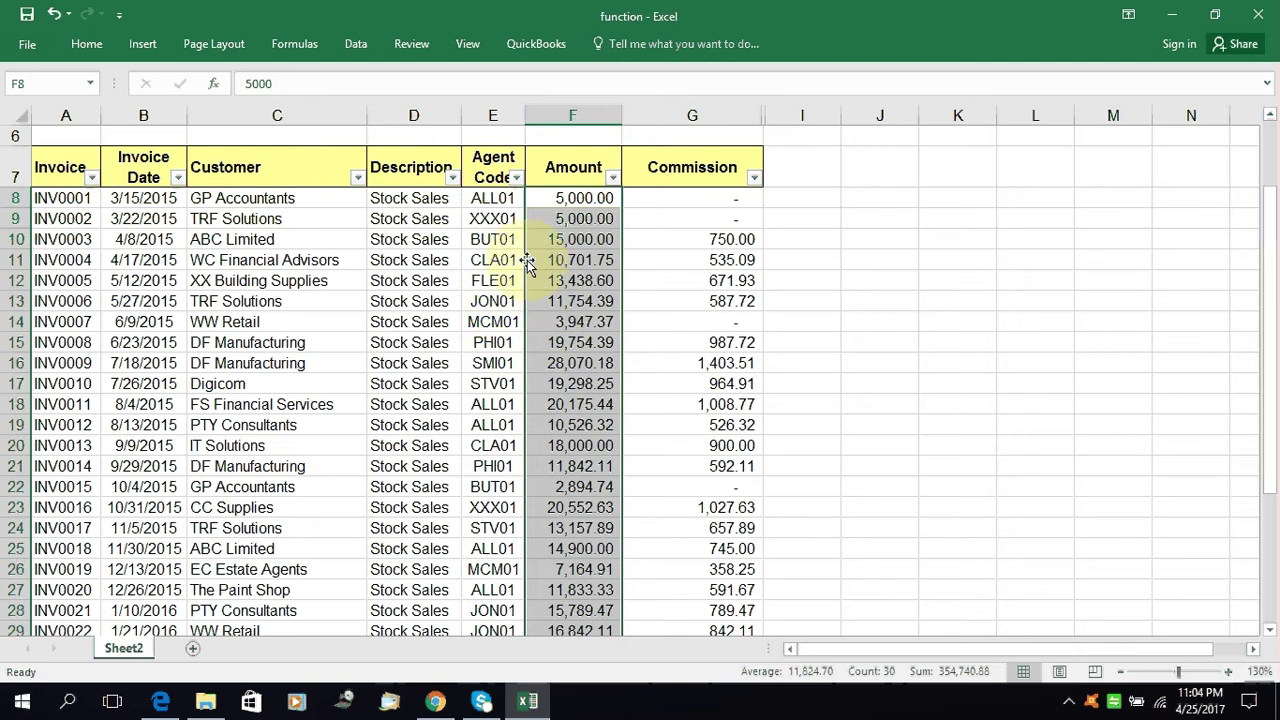
{"action": "left_click", "coordinate": [95, 42]}
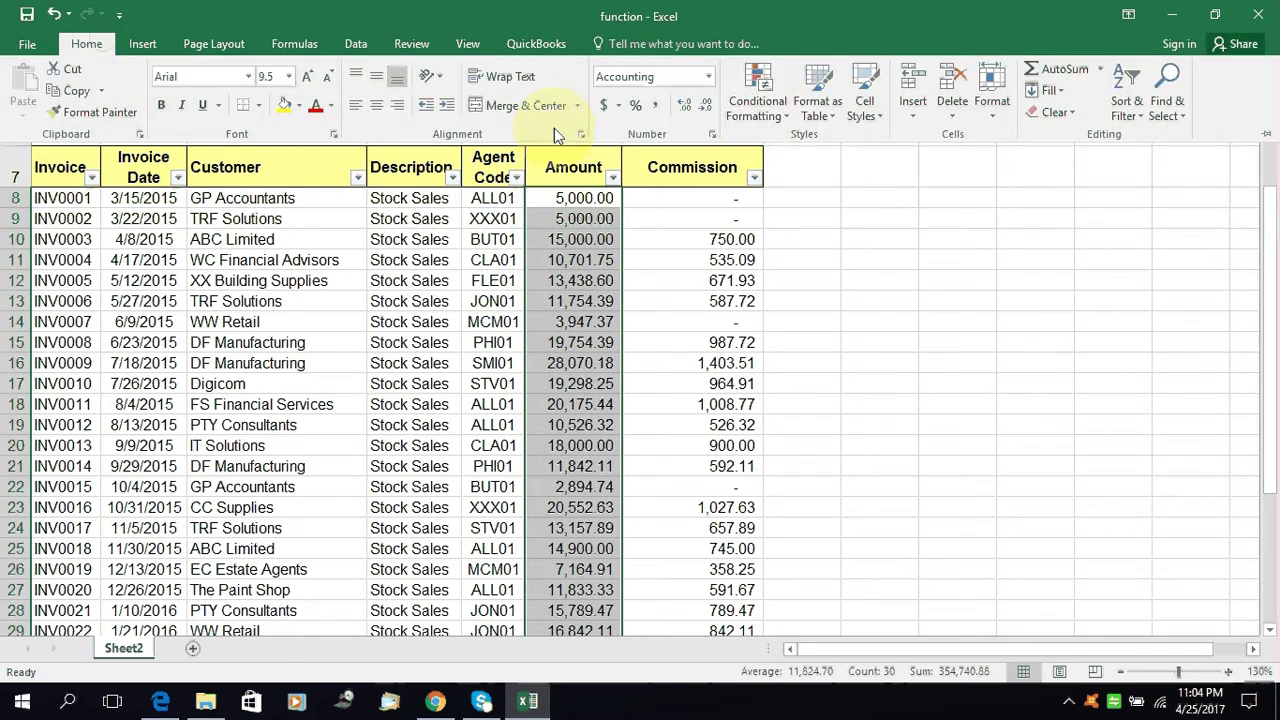
{"action": "left_click", "coordinate": [769, 115]}
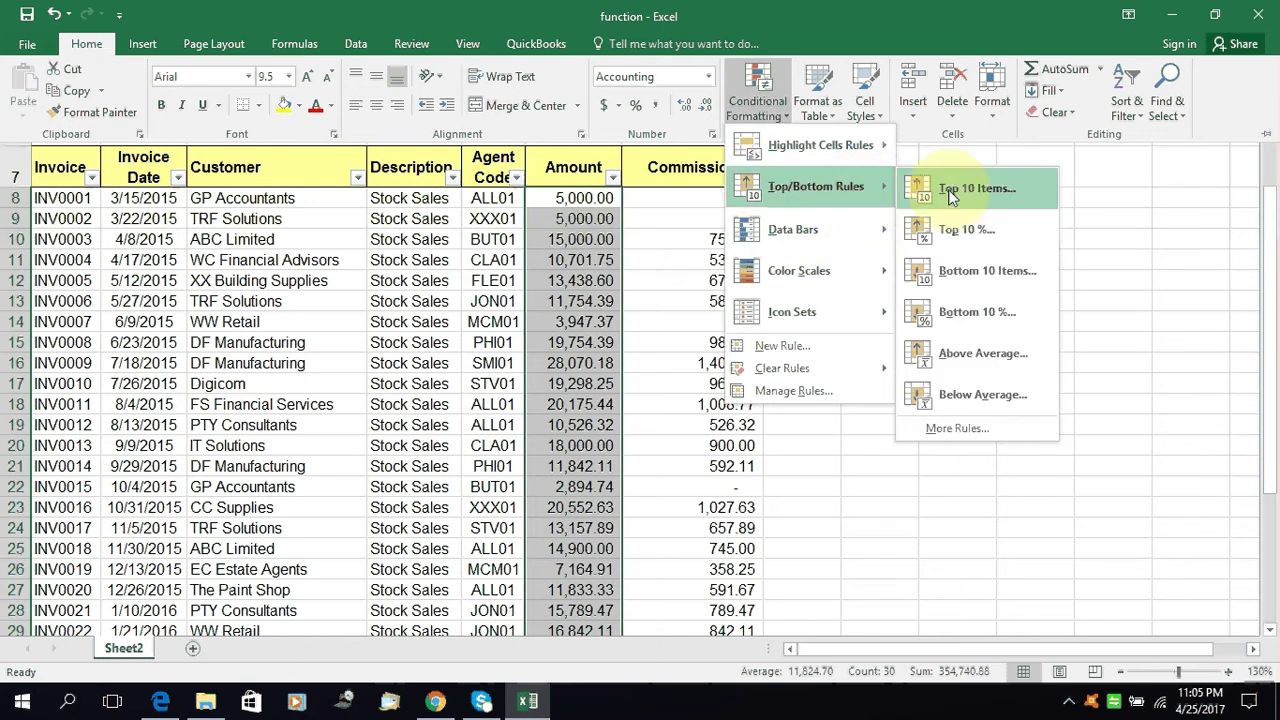
{"action": "left_click", "coordinate": [950, 196]}
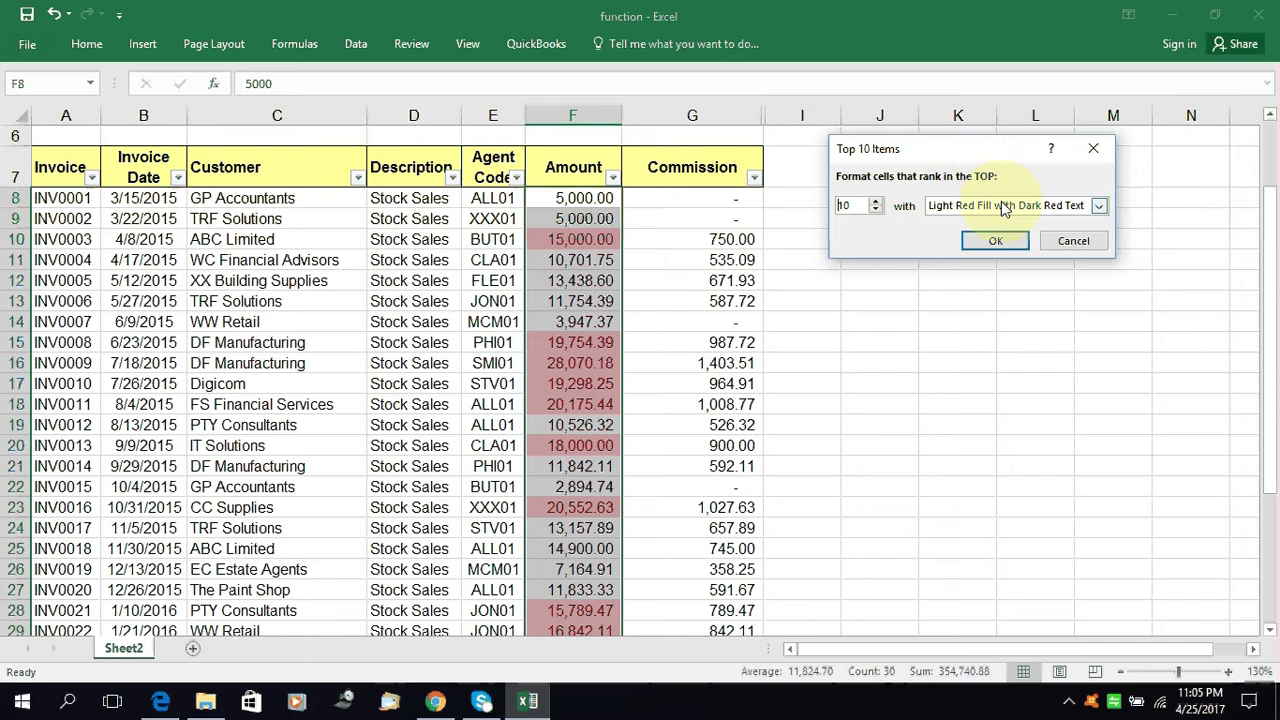
{"action": "left_click", "coordinate": [876, 213]}
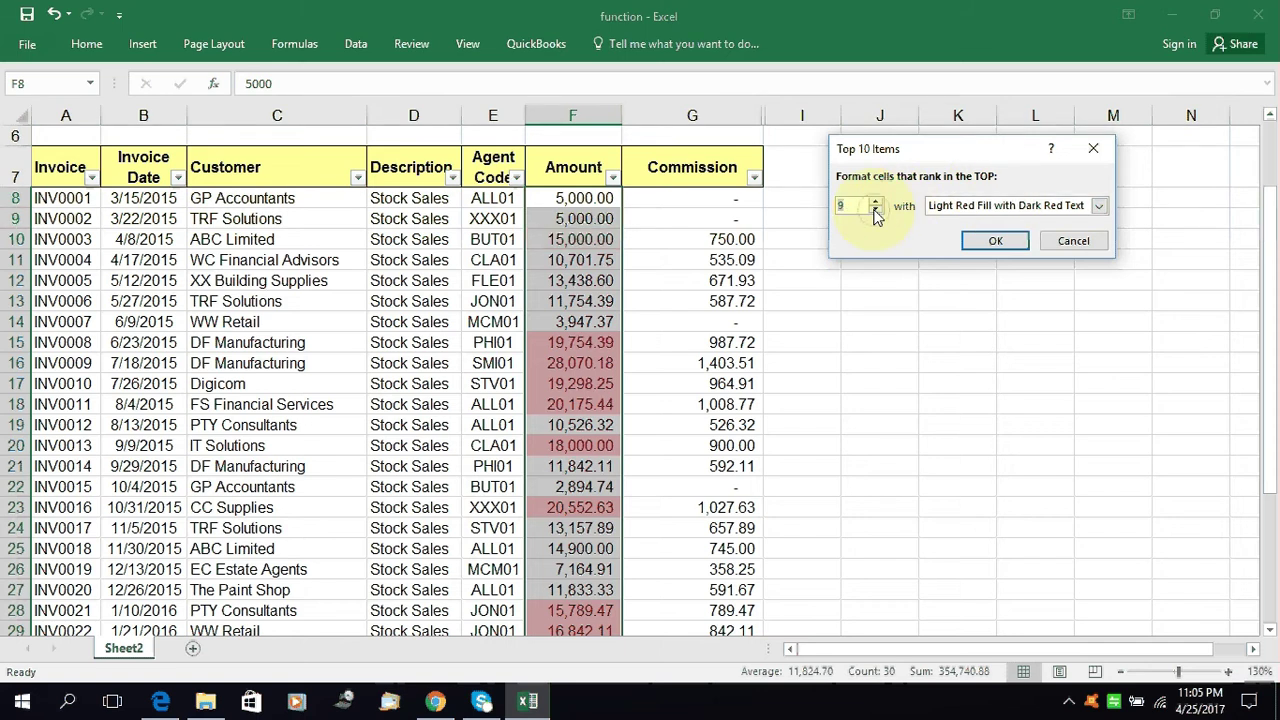
{"action": "left_click", "coordinate": [876, 213]}
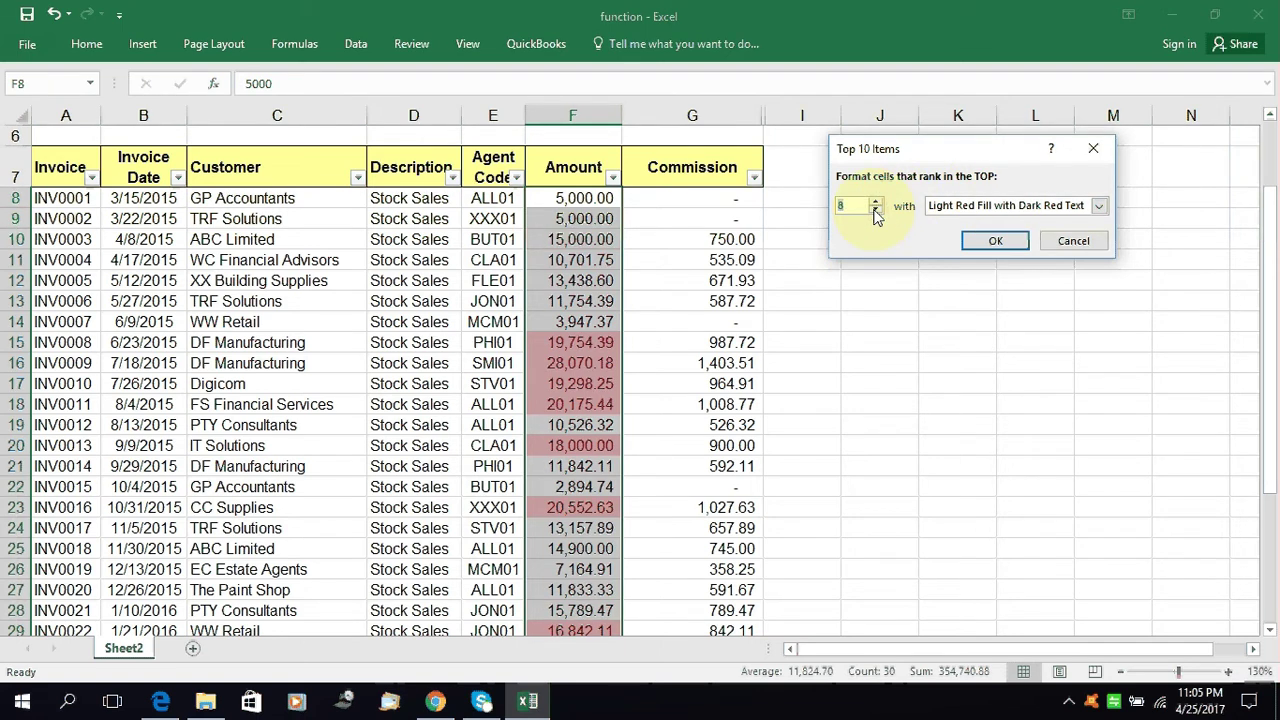
{"action": "left_click", "coordinate": [876, 213]}
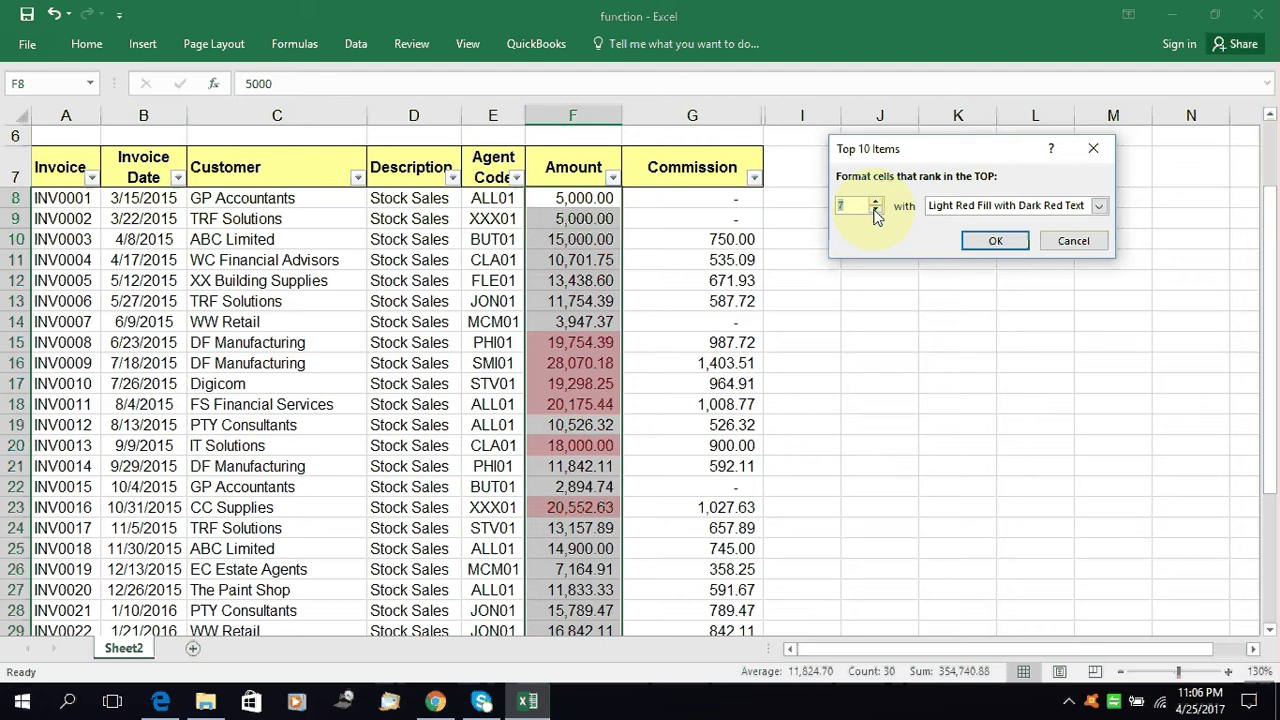
{"action": "left_click", "coordinate": [877, 213]}
{"action": "left_click", "coordinate": [878, 213]}
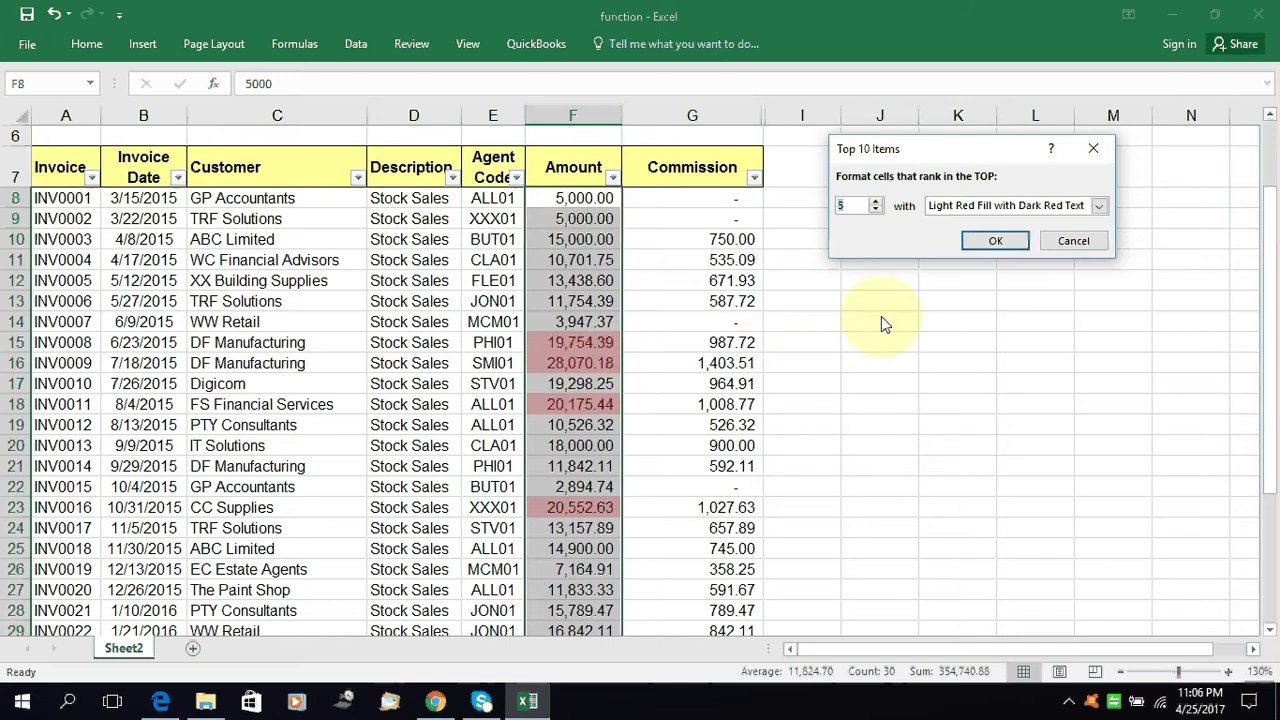
Choose Yellow Fill with Dark Yellow Text as the top-items format for the amounts and apply the rule.
{"action": "left_click", "coordinate": [1098, 206]}
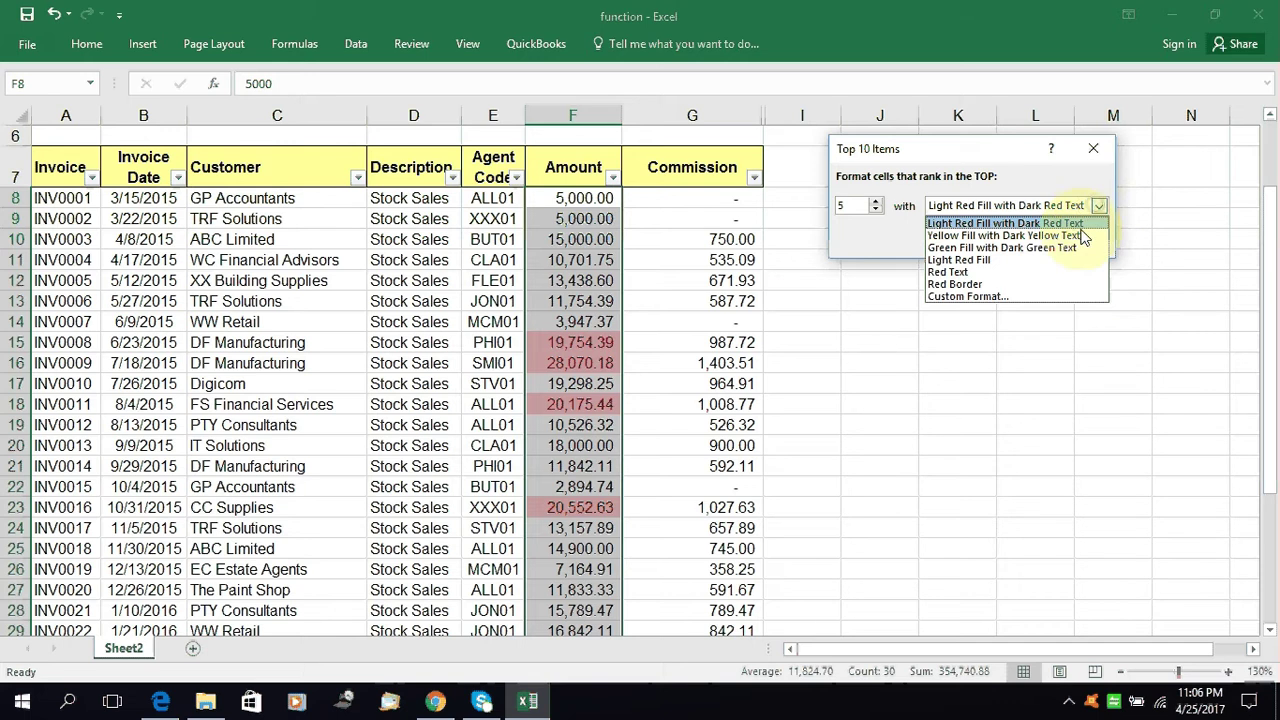
{"action": "left_click", "coordinate": [990, 229]}
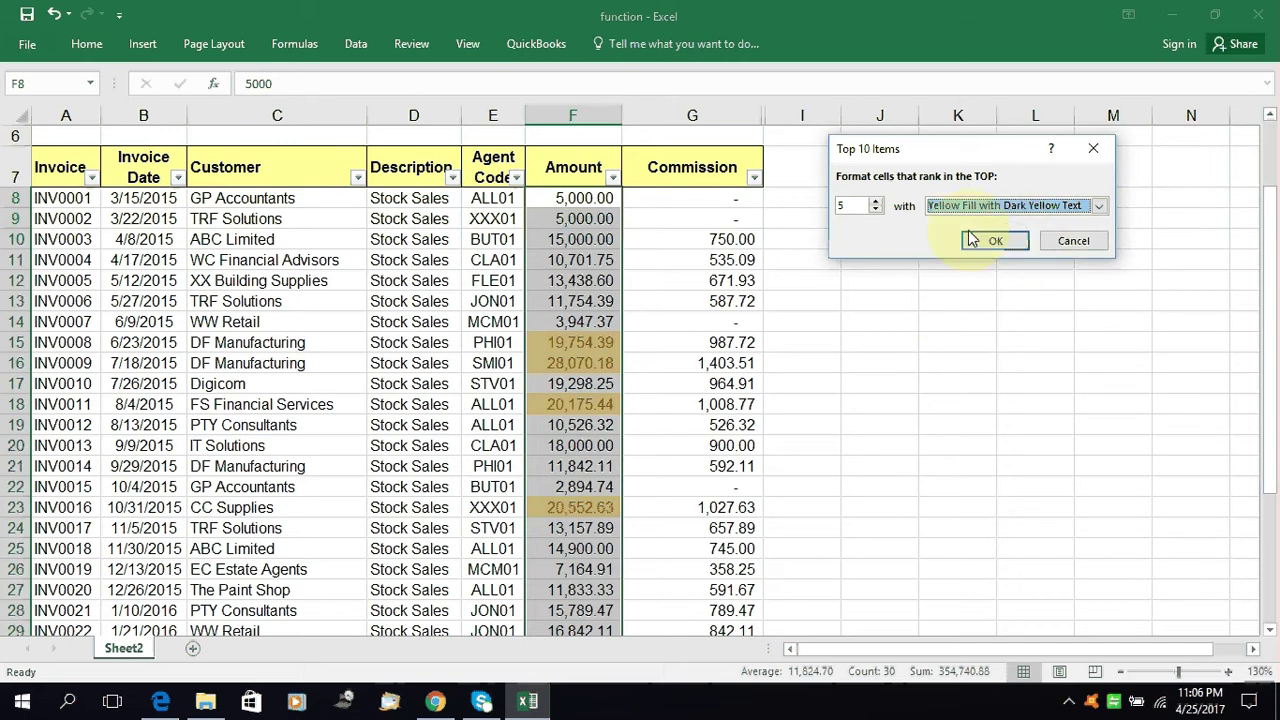
{"action": "left_click", "coordinate": [1097, 207]}
{"action": "left_click", "coordinate": [1000, 247]}
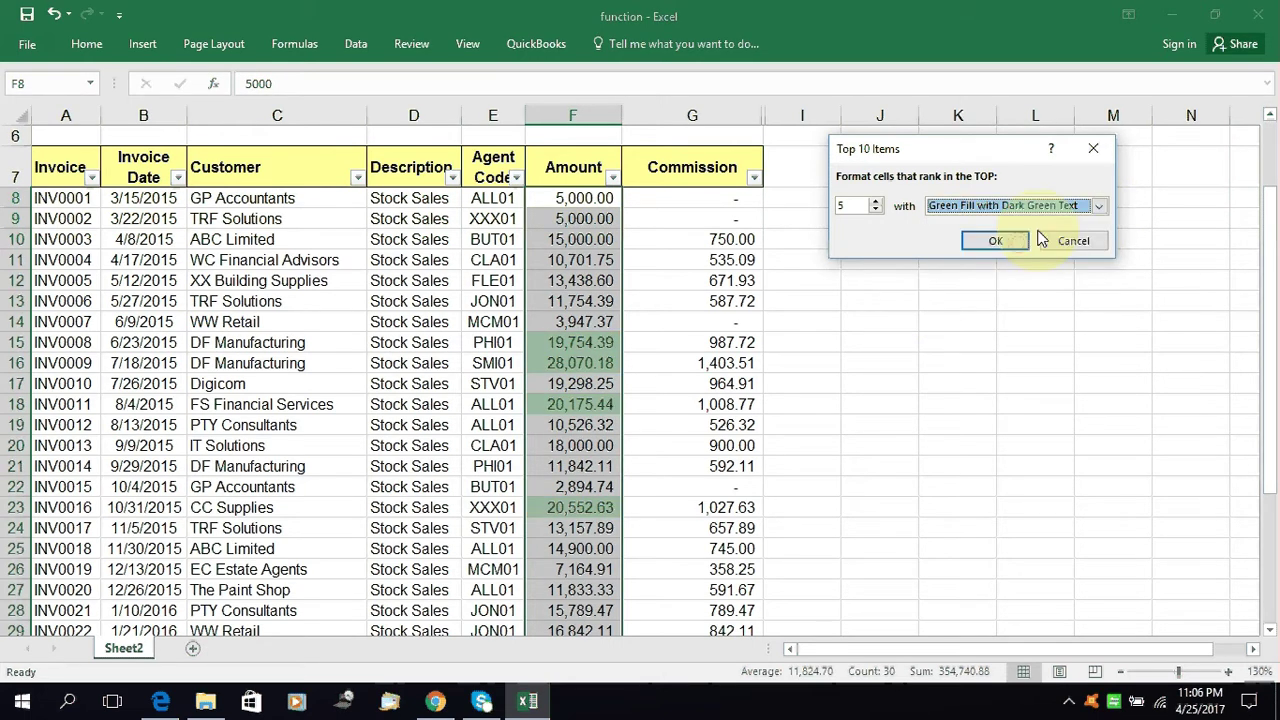
{"action": "left_click", "coordinate": [1085, 206]}
{"action": "left_click", "coordinate": [995, 235]}
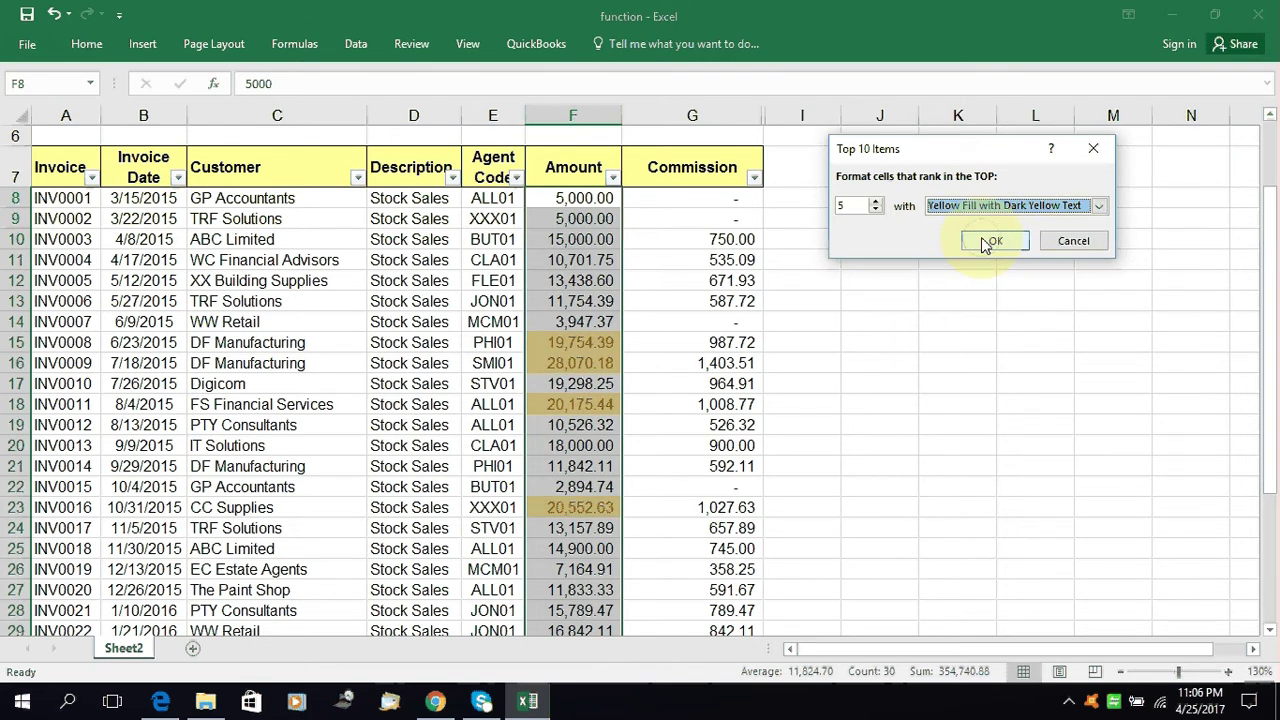
{"action": "left_click", "coordinate": [984, 241]}
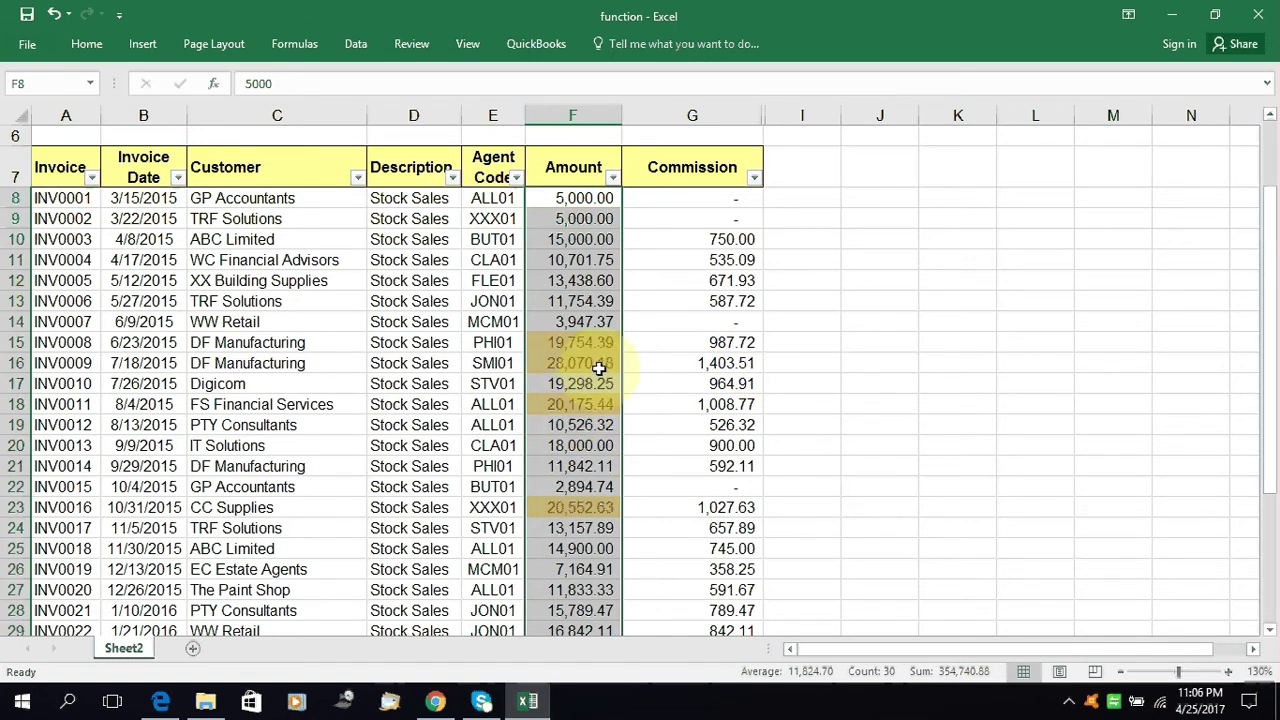
Examine the yellow-highlighted values in the Amount column to see which invoices rank in the top 5.
{"action": "scroll", "coordinate": [594, 387], "scroll_direction": "down", "scroll_amount": 4}
{"action": "scroll", "coordinate": [586, 489], "scroll_direction": "up", "scroll_amount": 2}
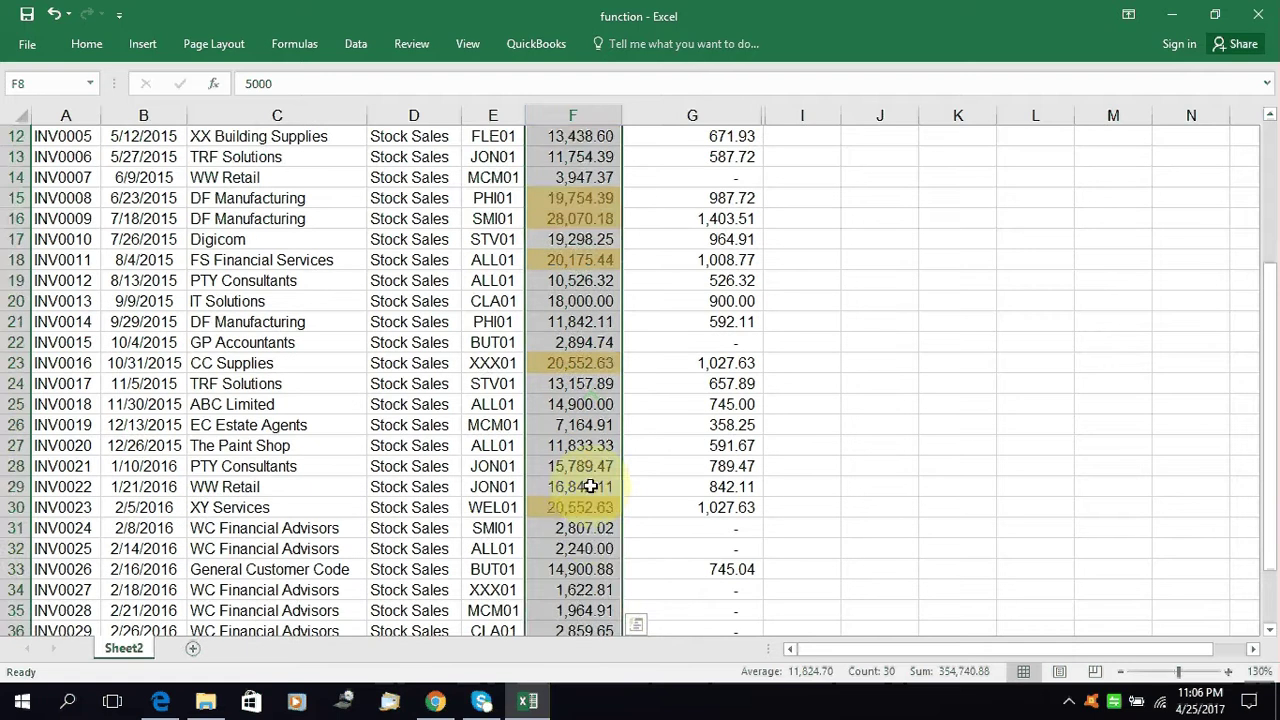
{"action": "left_click", "coordinate": [581, 512]}
{"action": "left_click", "coordinate": [571, 363]}
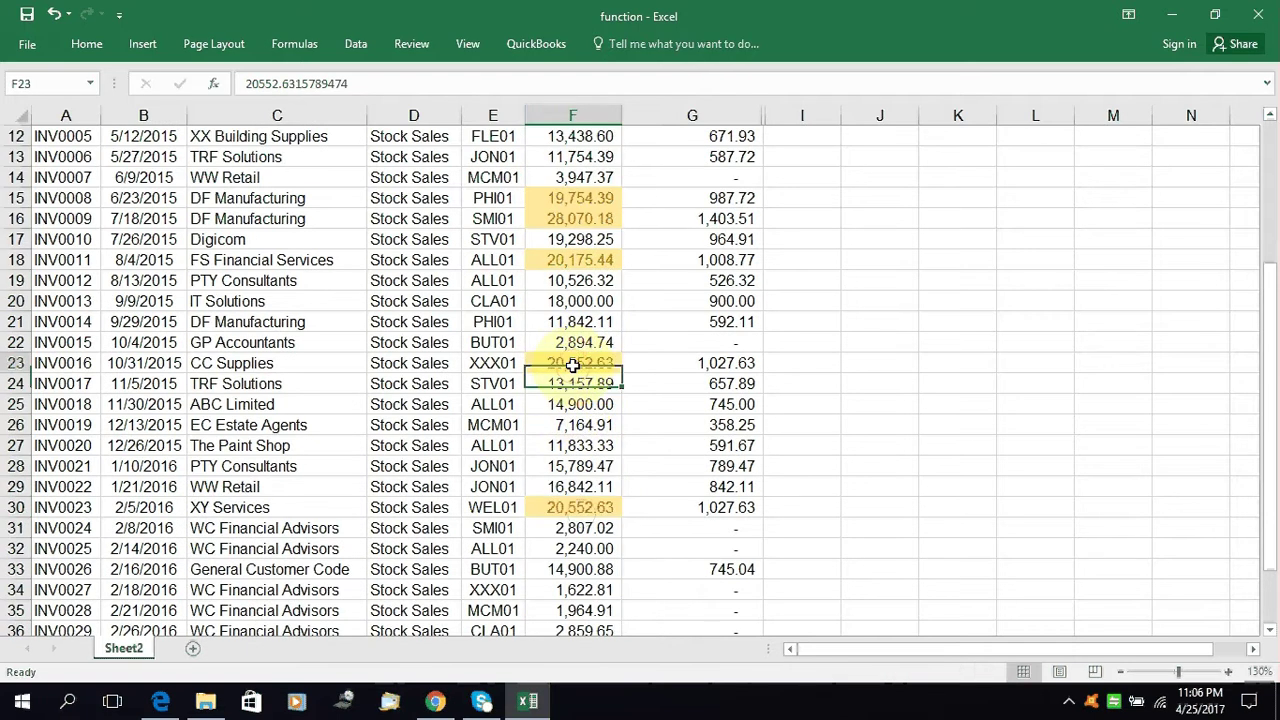
{"action": "left_click", "coordinate": [572, 260]}
{"action": "left_click", "coordinate": [585, 198]}
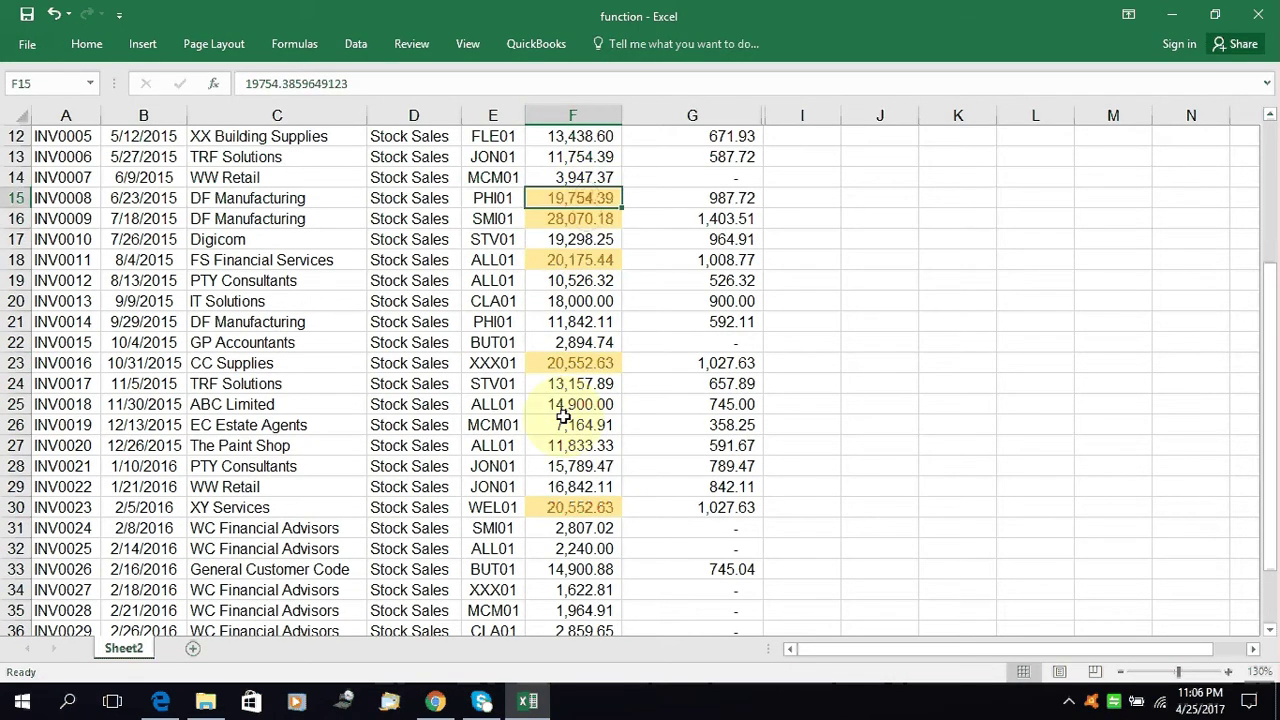
{"action": "scroll", "coordinate": [575, 370], "scroll_direction": "up", "scroll_amount": 2}
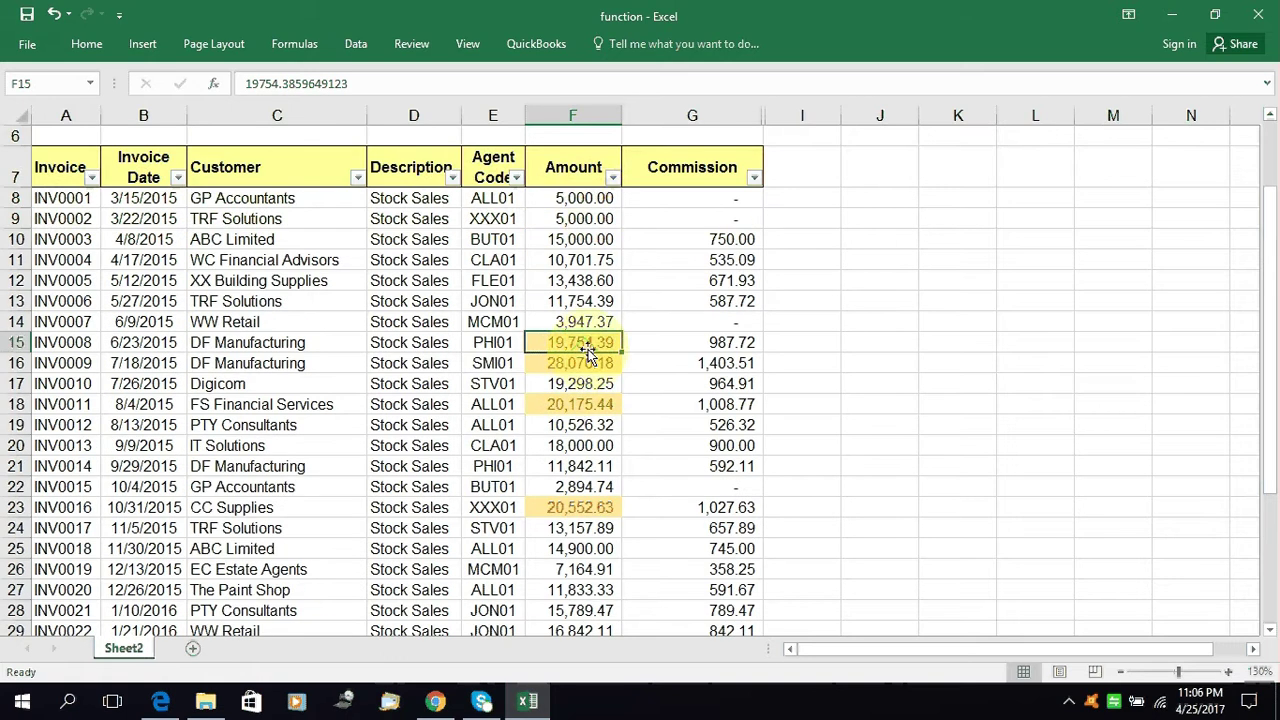
Start a Top 10% conditional formatting rule on the amounts in F8:F37 with the threshold at 10 percent.
{"action": "left_click_drag", "start_coordinate": [594, 200], "coordinate": [598, 607]}
{"action": "scroll", "coordinate": [598, 607], "scroll_direction": "up", "scroll_amount": 3}
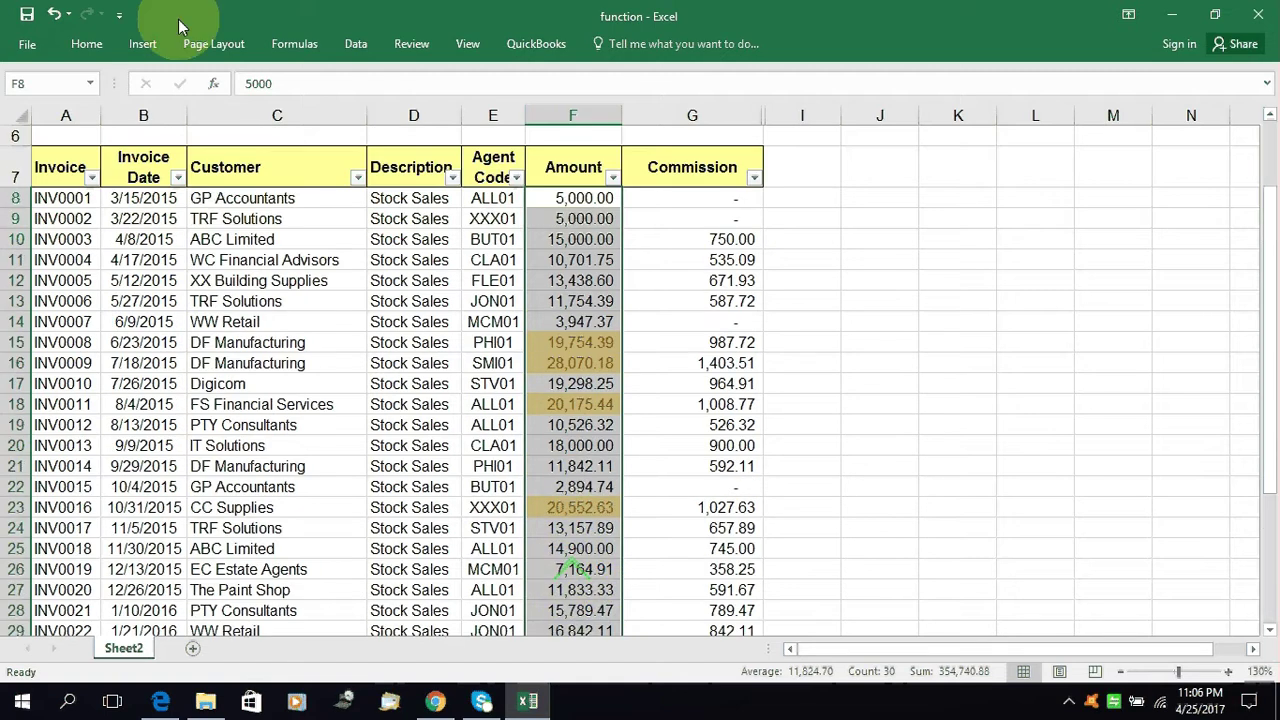
{"action": "left_click", "coordinate": [88, 44]}
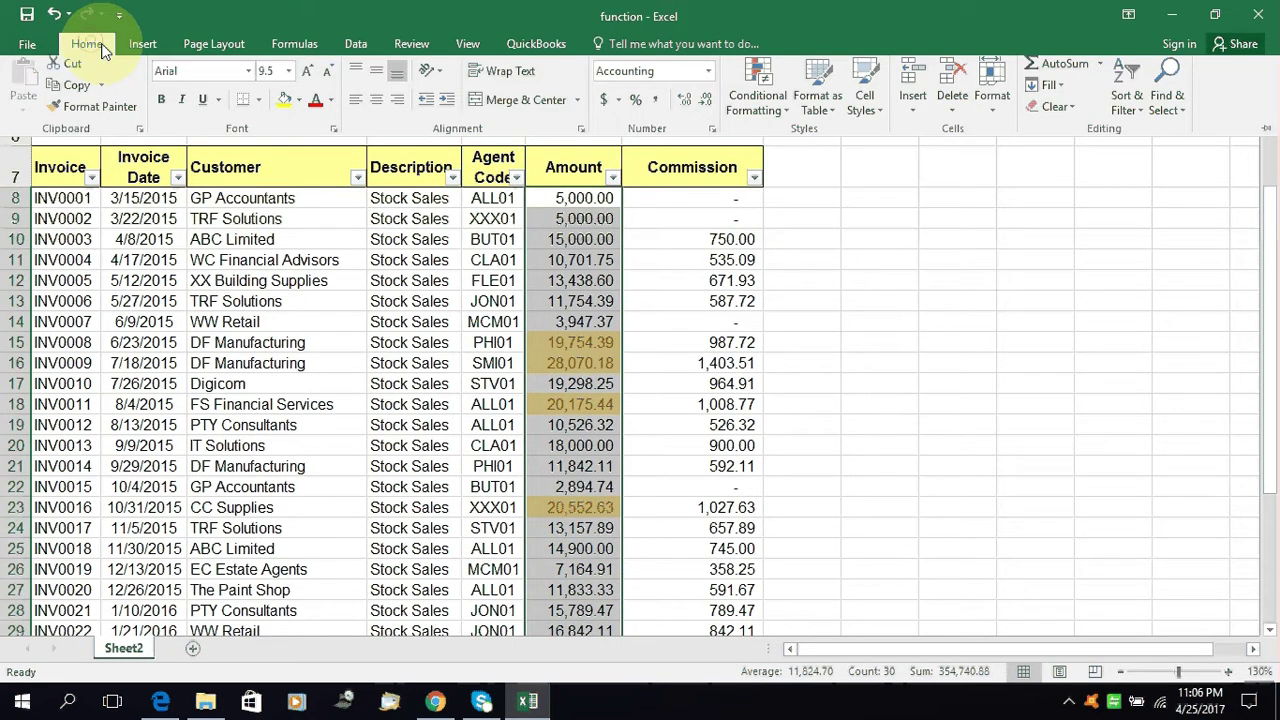
{"action": "left_click", "coordinate": [781, 97]}
{"action": "mouse_move", "coordinate": [805, 186]}
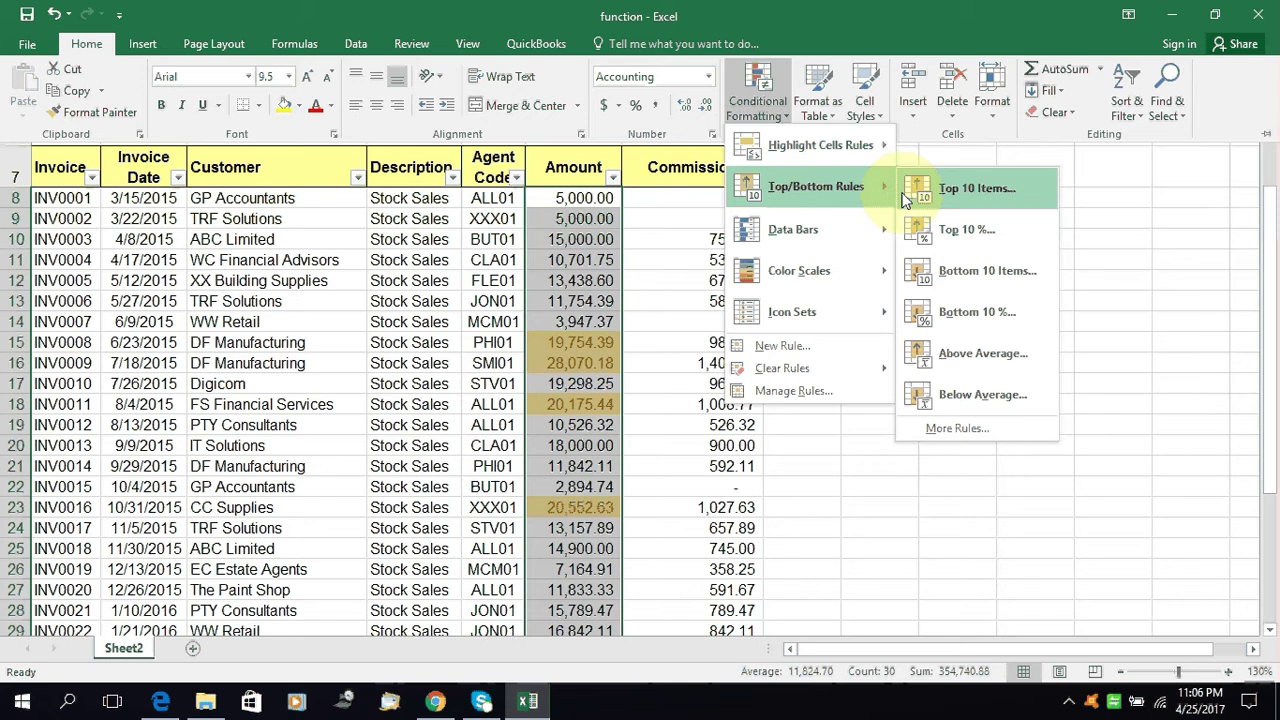
{"action": "left_click", "coordinate": [971, 231]}
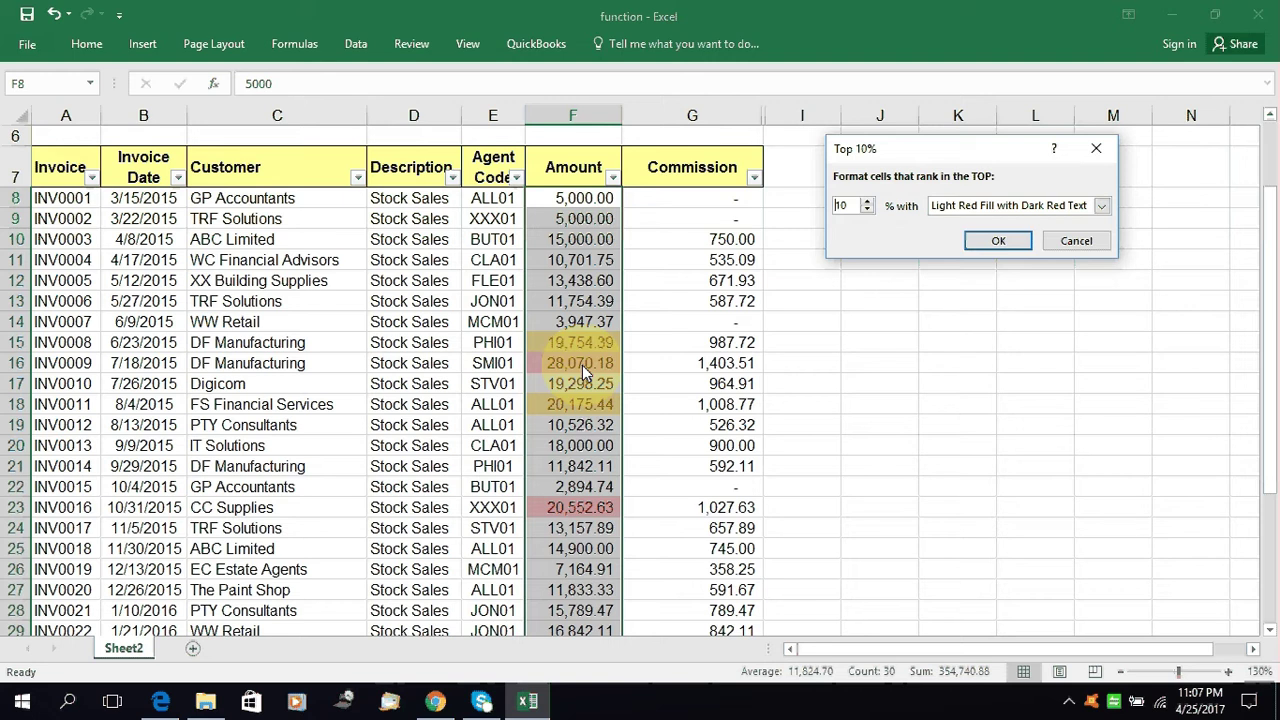
{"action": "left_click", "coordinate": [868, 210]}
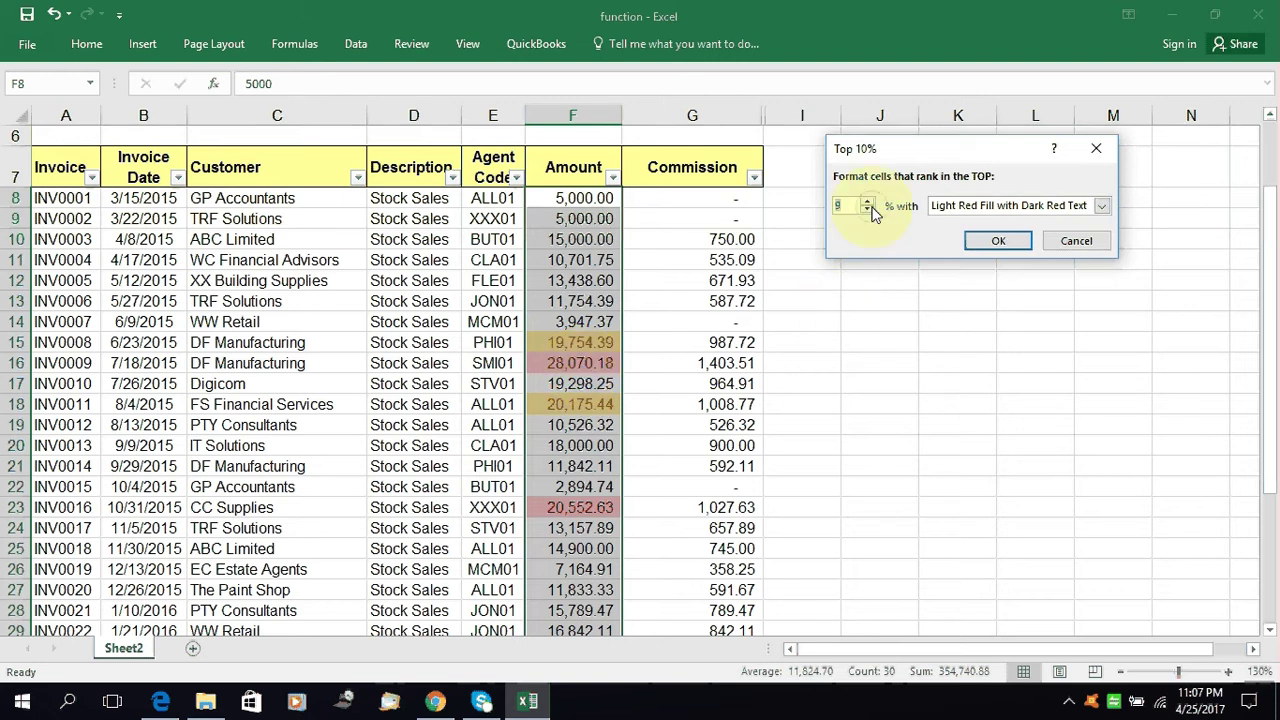
{"action": "left_click", "coordinate": [867, 202]}
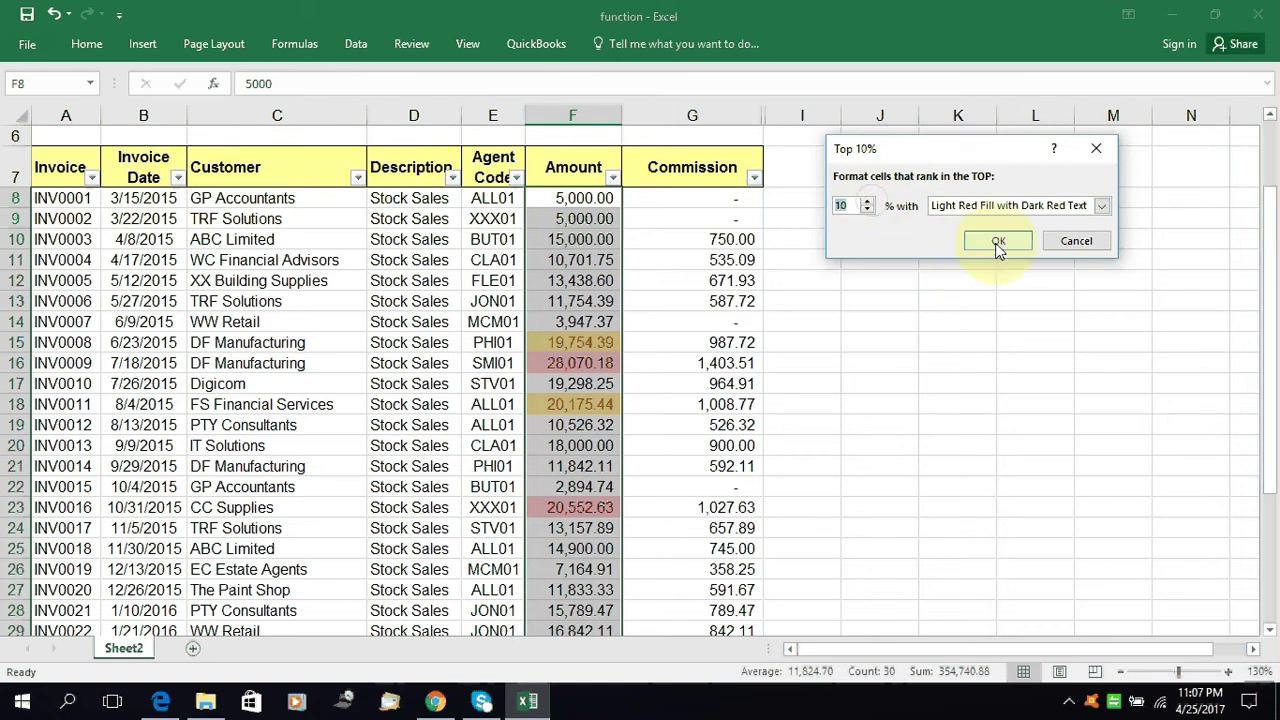
Apply the Top 10% rule with Green Fill with Dark Green Text and check the highlighted amounts in F30, F23 and F16.
{"action": "left_click", "coordinate": [1102, 206]}
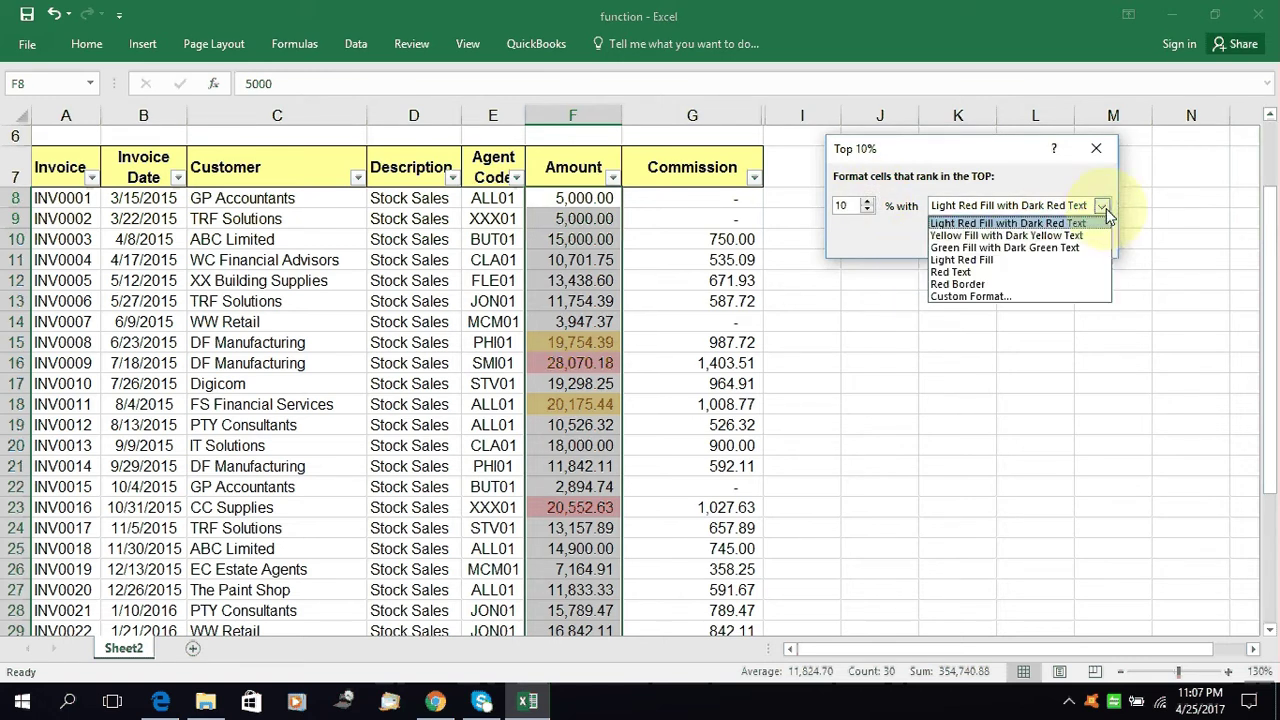
{"action": "left_click", "coordinate": [1016, 248]}
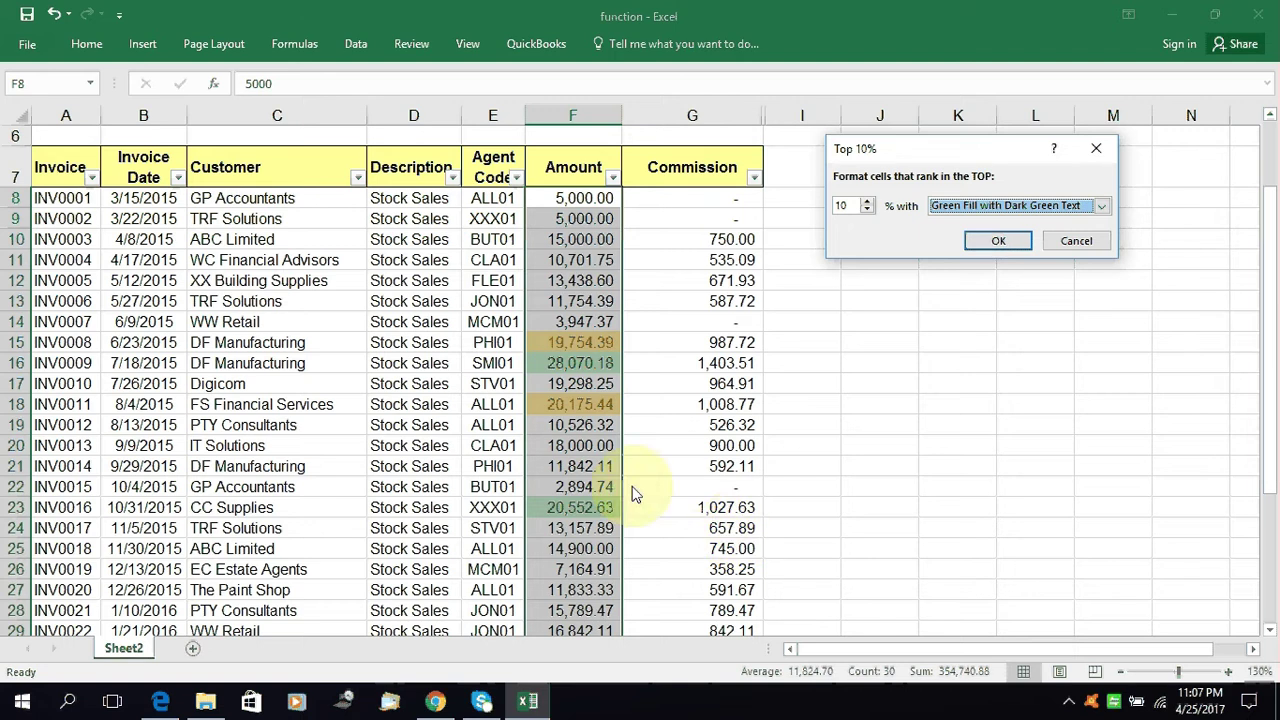
{"action": "key", "text": "Down"}
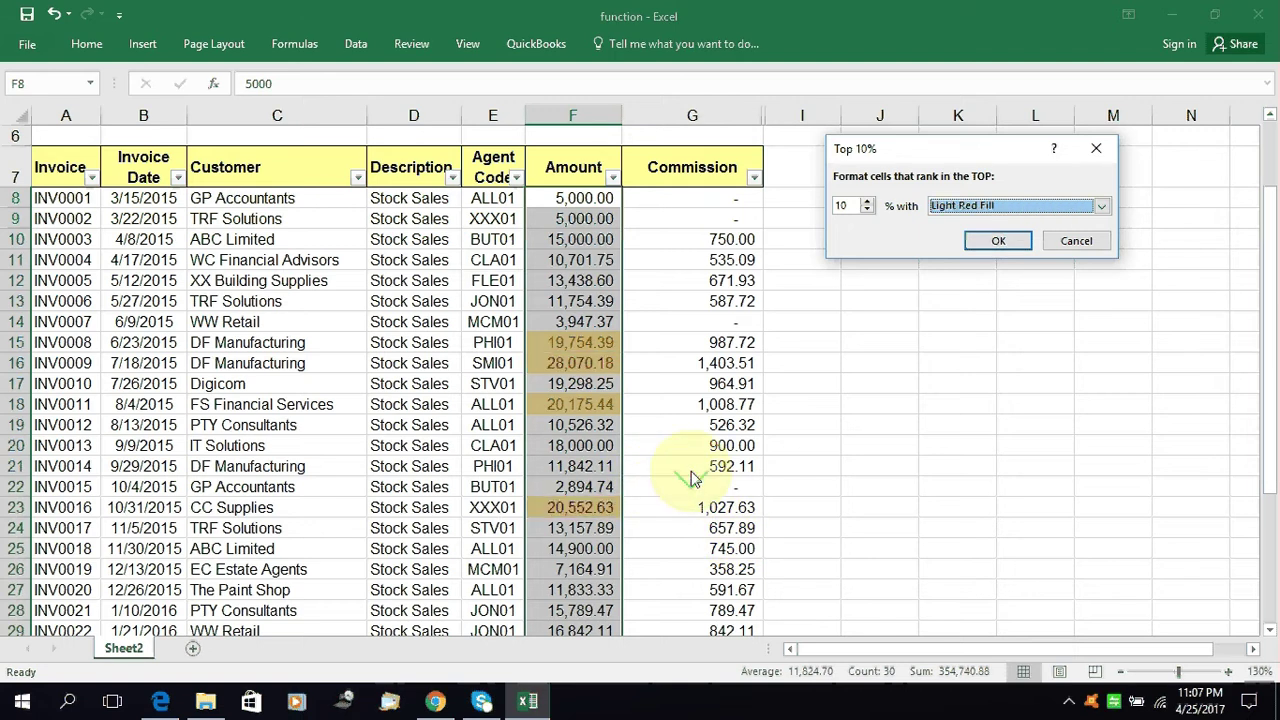
{"action": "key", "text": "Up"}
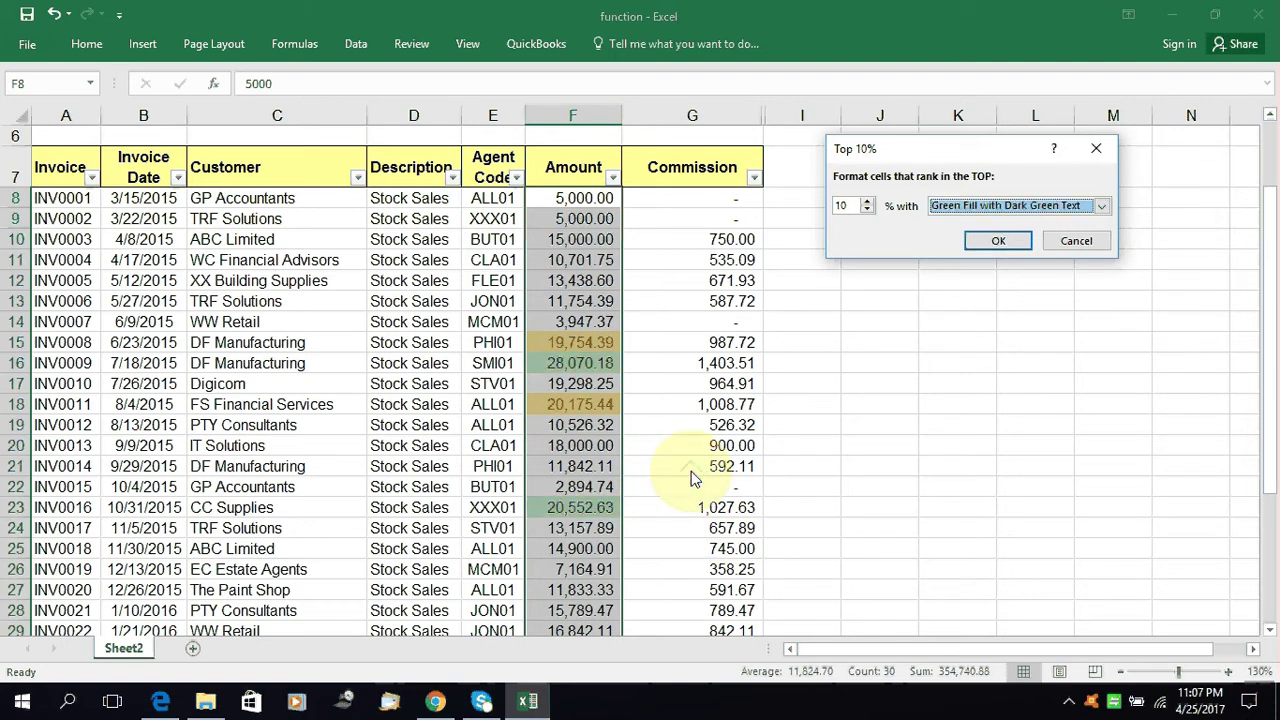
{"action": "left_click", "coordinate": [998, 240]}
{"action": "scroll", "coordinate": [654, 452], "scroll_direction": "down", "scroll_amount": 2}
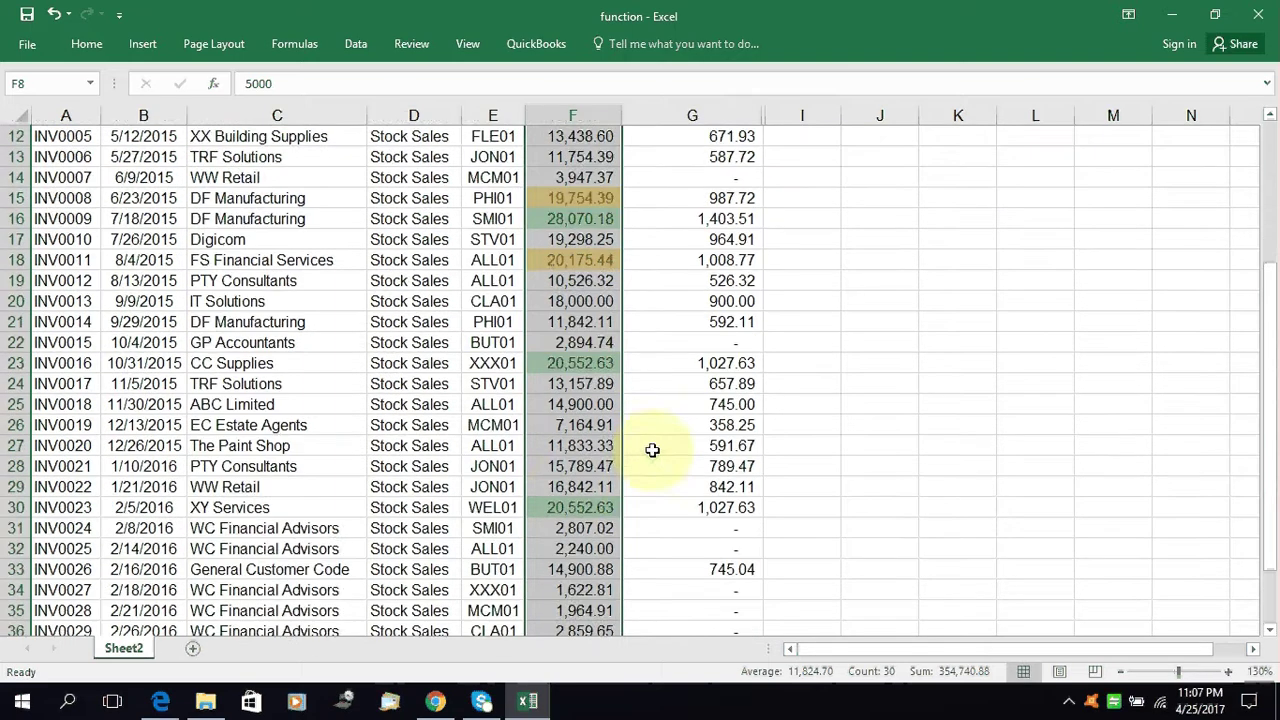
{"action": "left_click", "coordinate": [570, 505]}
{"action": "left_click", "coordinate": [568, 363]}
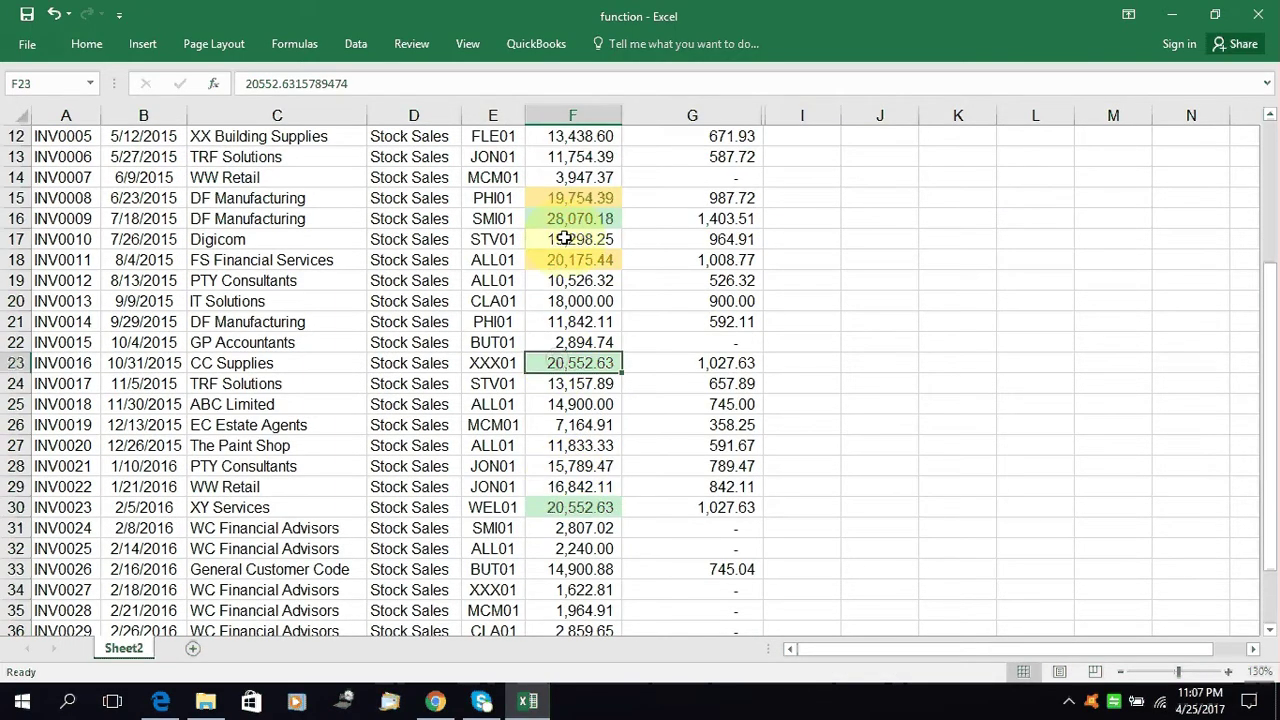
{"action": "left_click", "coordinate": [566, 219]}
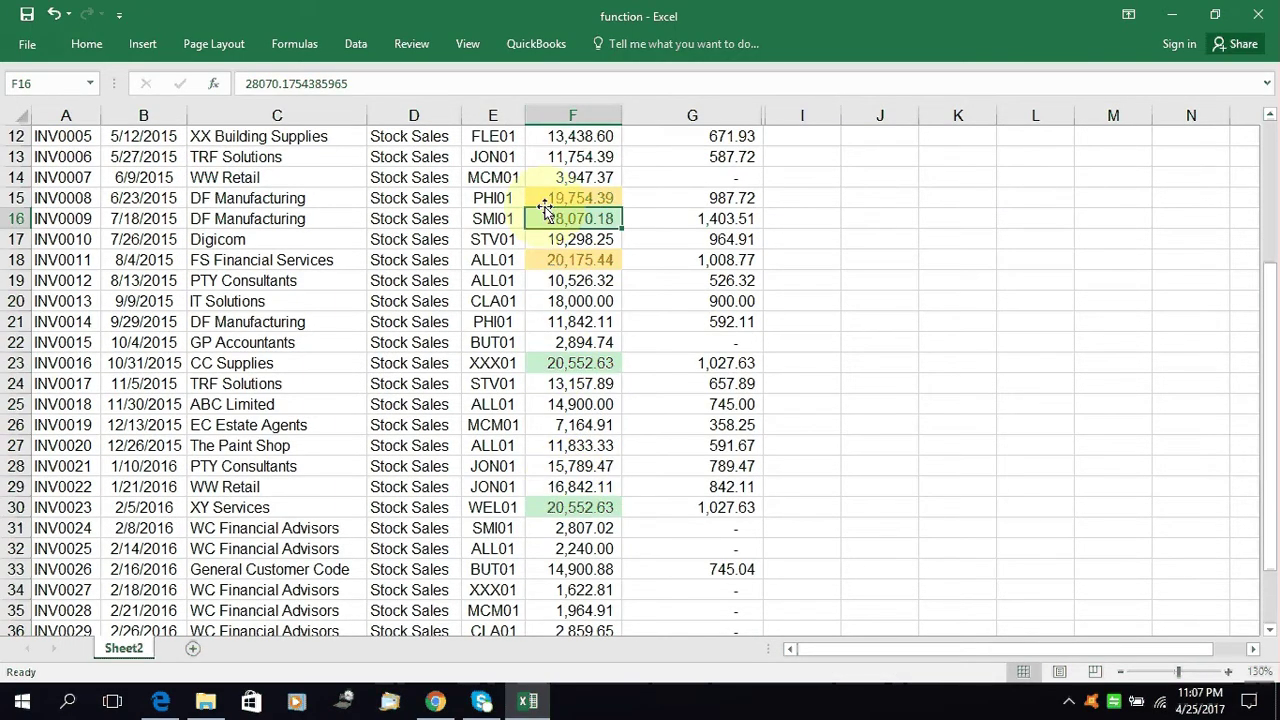
{"action": "scroll", "coordinate": [555, 222], "scroll_direction": "up", "scroll_amount": 2}
{"action": "left_click_drag", "start_coordinate": [578, 199], "coordinate": [590, 549]}
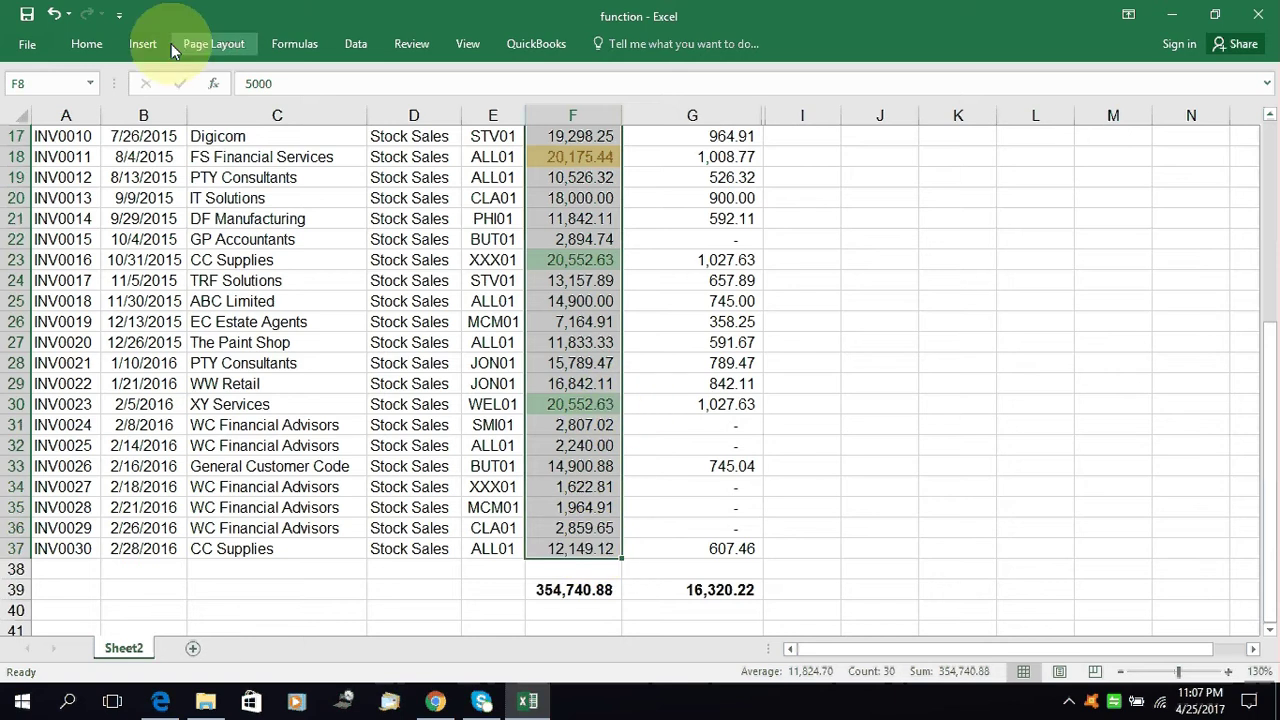
{"action": "scroll", "coordinate": [728, 466], "scroll_direction": "up", "scroll_amount": 4}
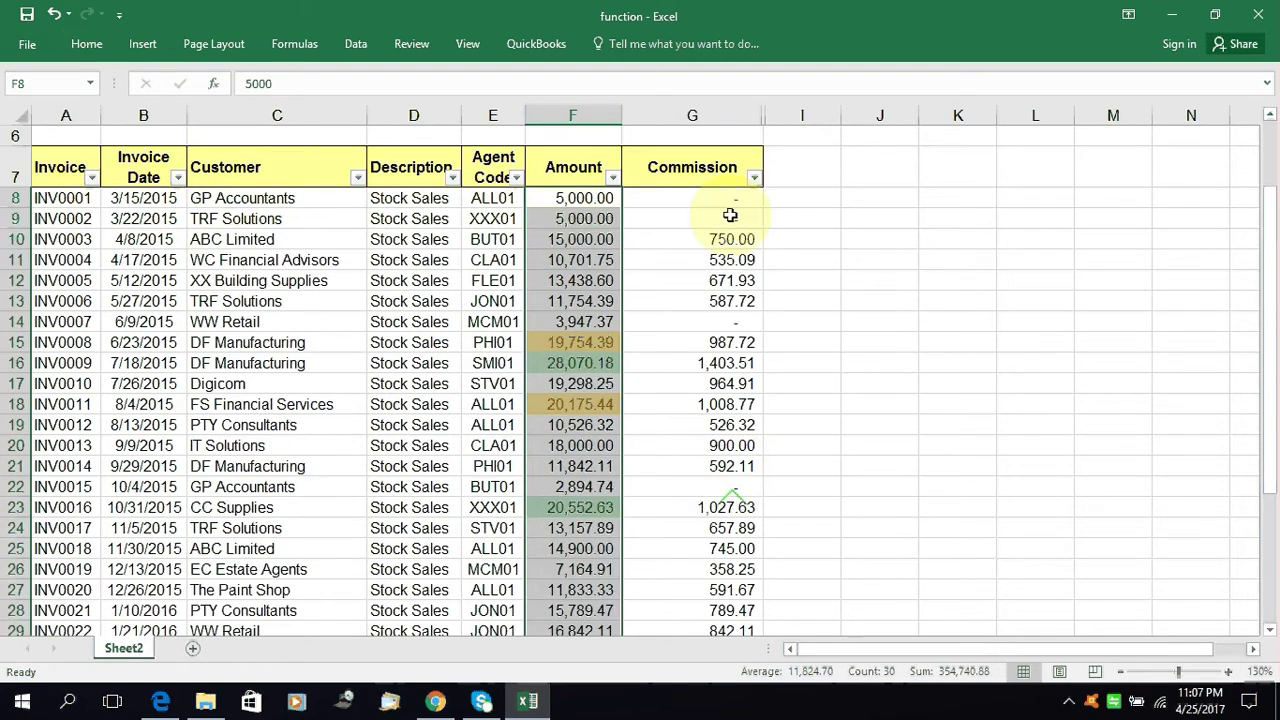
Apply a Bottom 10 Items rule to the commissions in G8:G37, set to 5 items with Light Red Fill with Dark Red Text.
{"action": "left_click_drag", "start_coordinate": [734, 196], "coordinate": [728, 546]}
{"action": "left_click_drag", "start_coordinate": [731, 568], "coordinate": [734, 572]}
{"action": "left_click", "coordinate": [103, 47]}
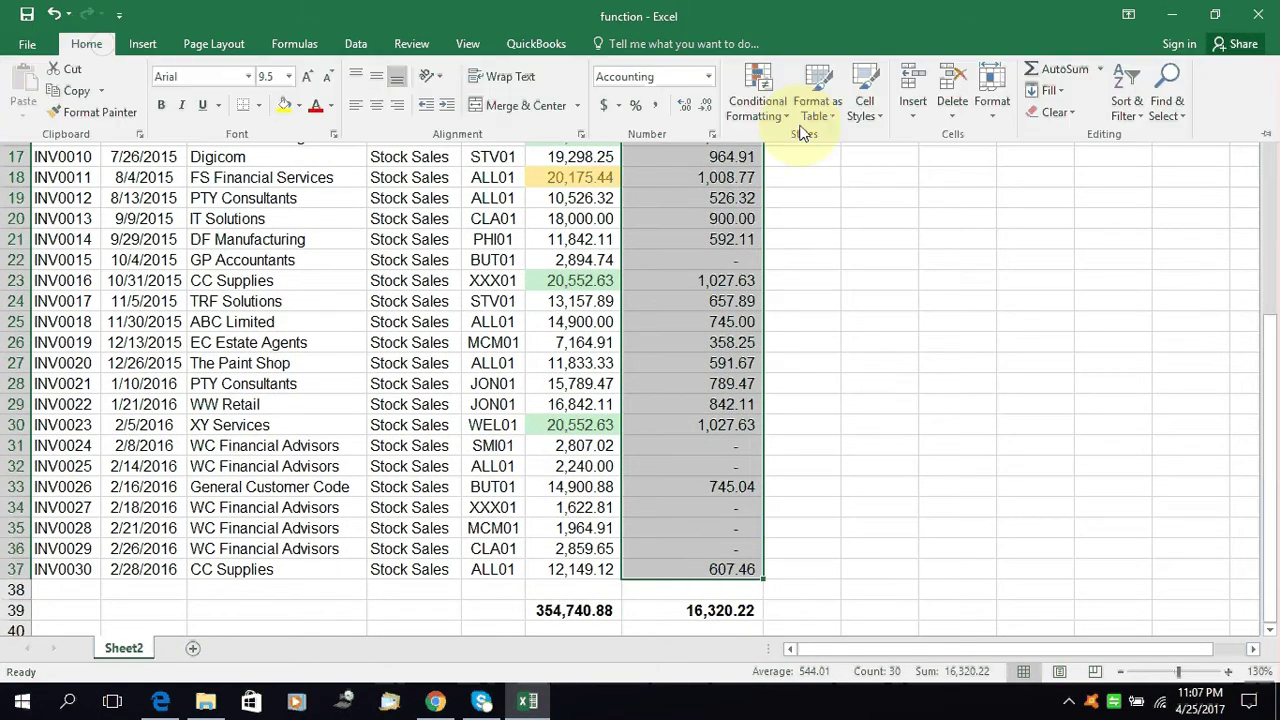
{"action": "left_click", "coordinate": [779, 85]}
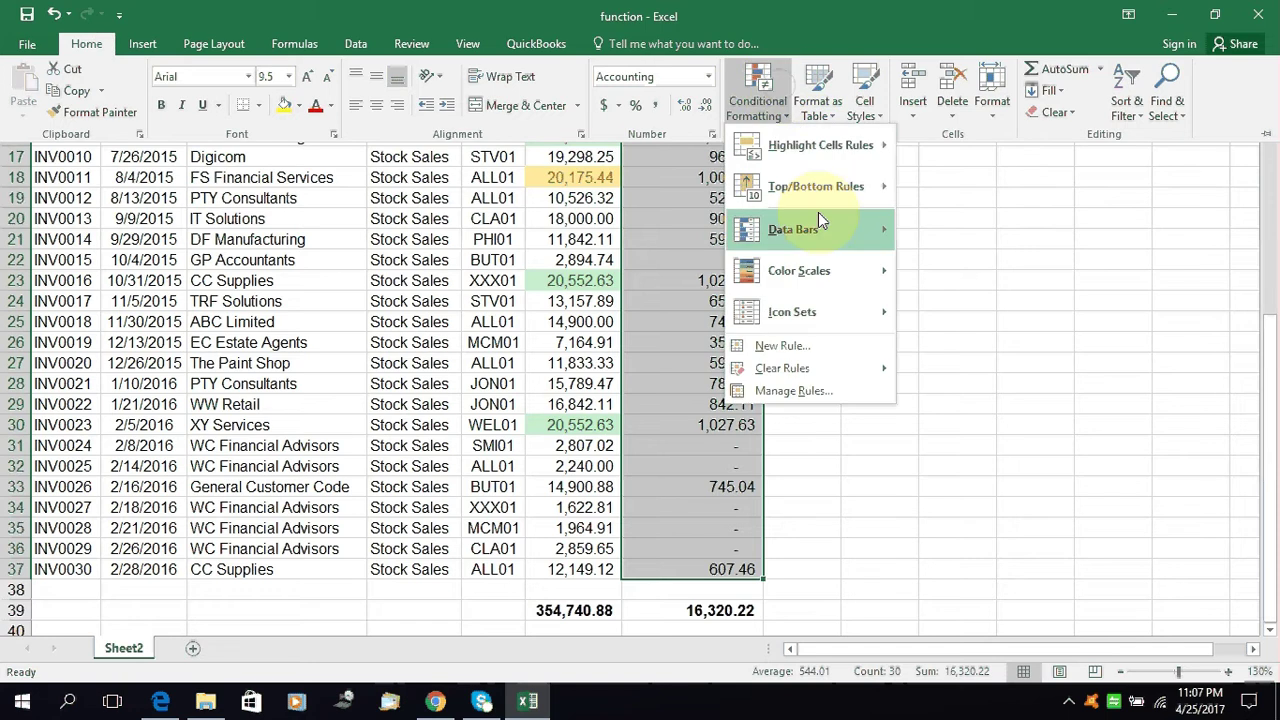
{"action": "mouse_move", "coordinate": [856, 190]}
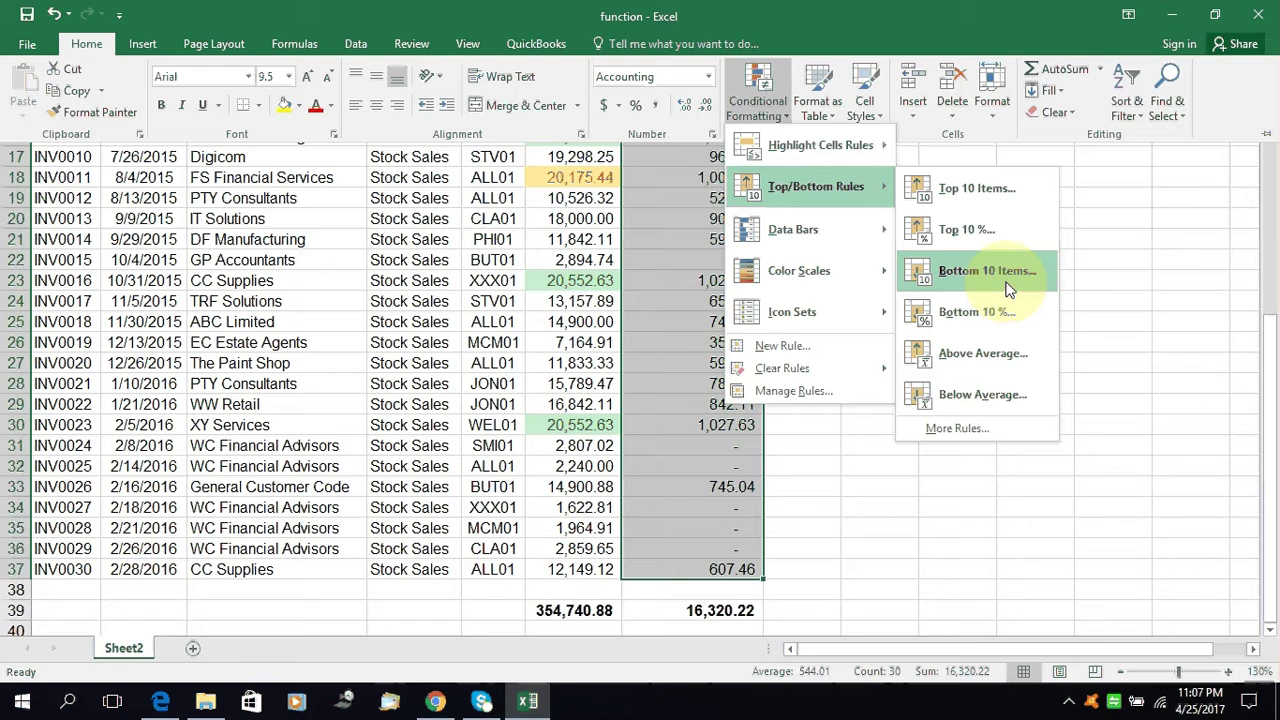
{"action": "left_click", "coordinate": [1008, 288]}
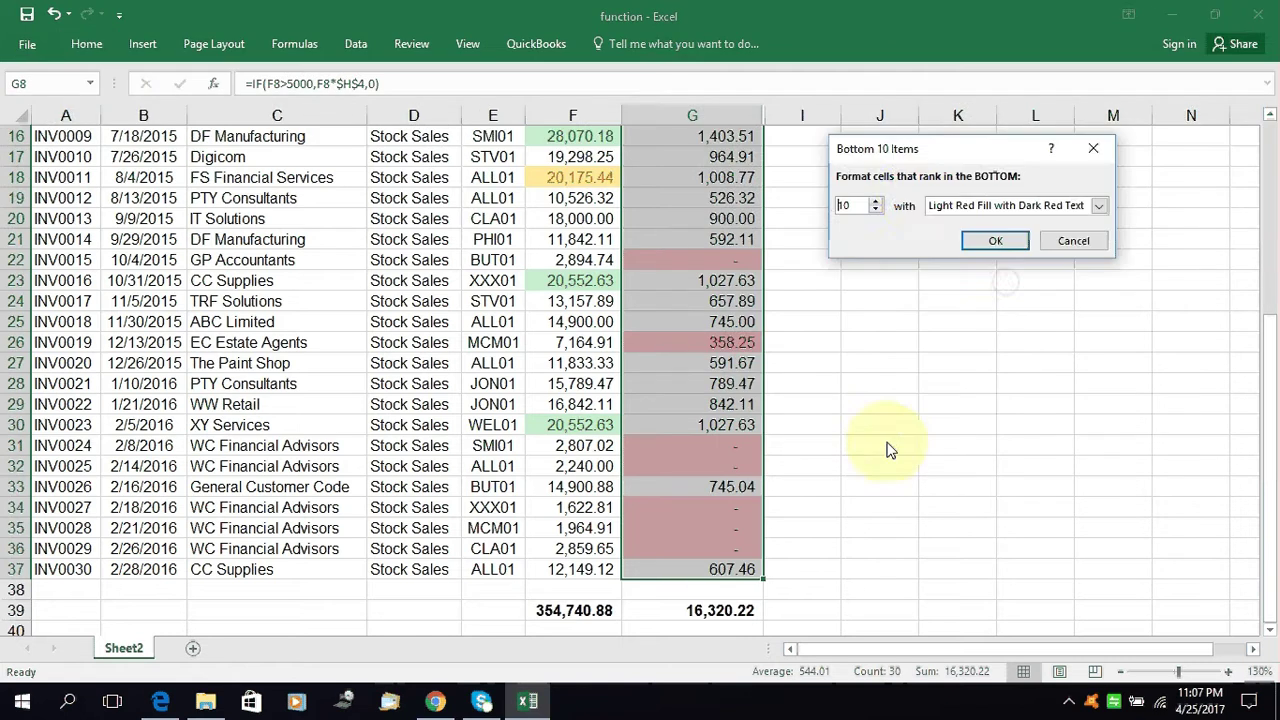
{"action": "left_click", "coordinate": [876, 210]}
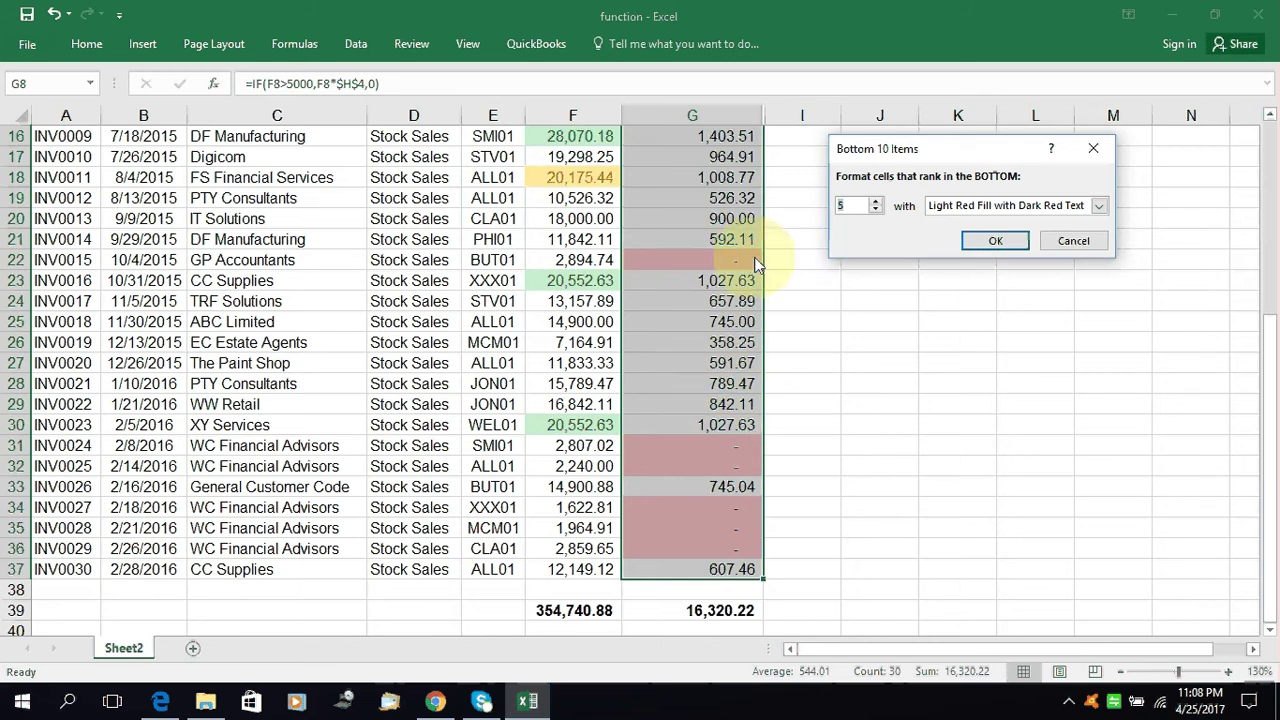
{"action": "left_click", "coordinate": [1000, 241]}
Check the red-highlighted cells throughout the Commission column and undo the bottom-items rule.
{"action": "scroll", "coordinate": [857, 374], "scroll_direction": "up", "scroll_amount": 3}
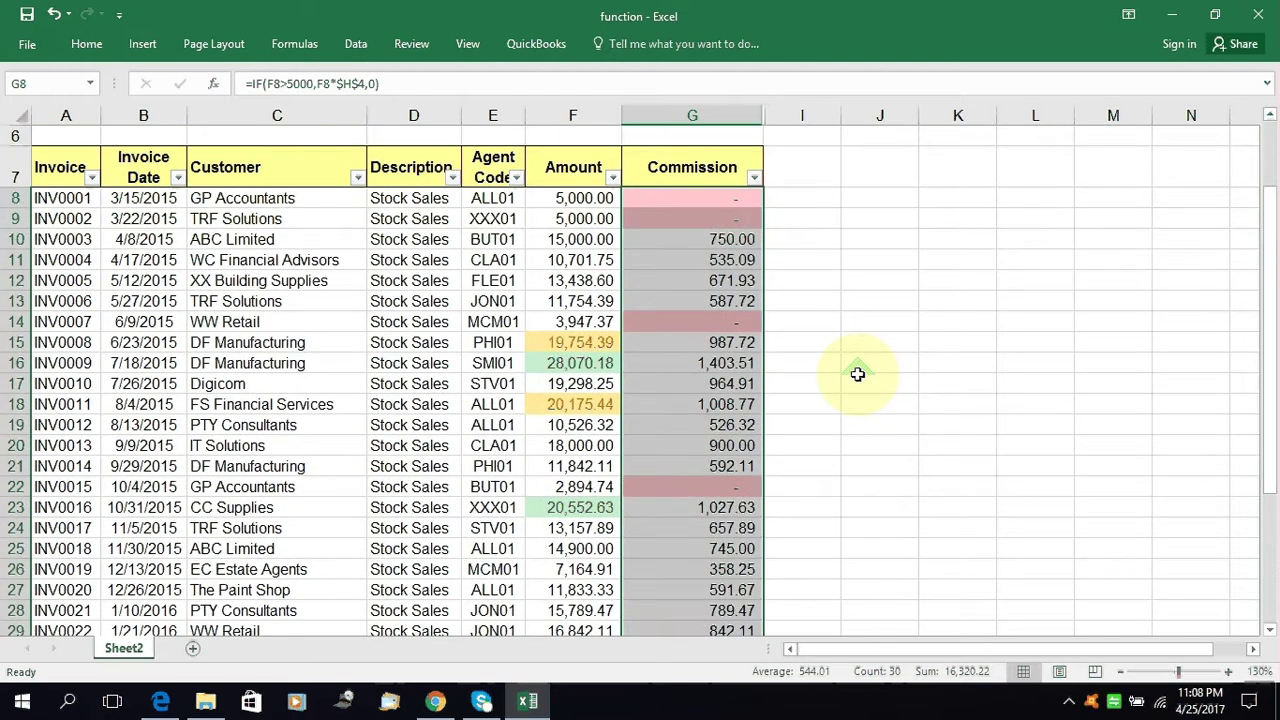
{"action": "scroll", "coordinate": [857, 374], "scroll_direction": "down", "scroll_amount": 4}
{"action": "scroll", "coordinate": [857, 386], "scroll_direction": "up", "scroll_amount": 6}
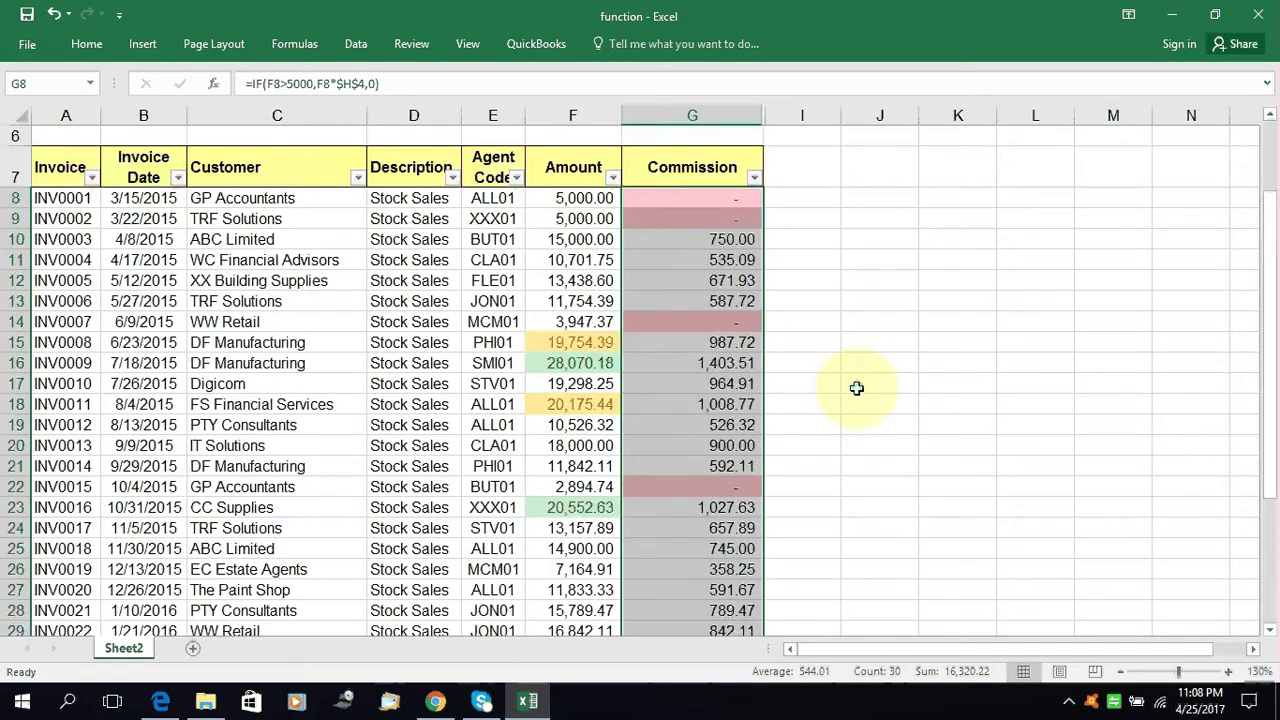
{"action": "scroll", "coordinate": [850, 392], "scroll_direction": "down", "scroll_amount": 5}
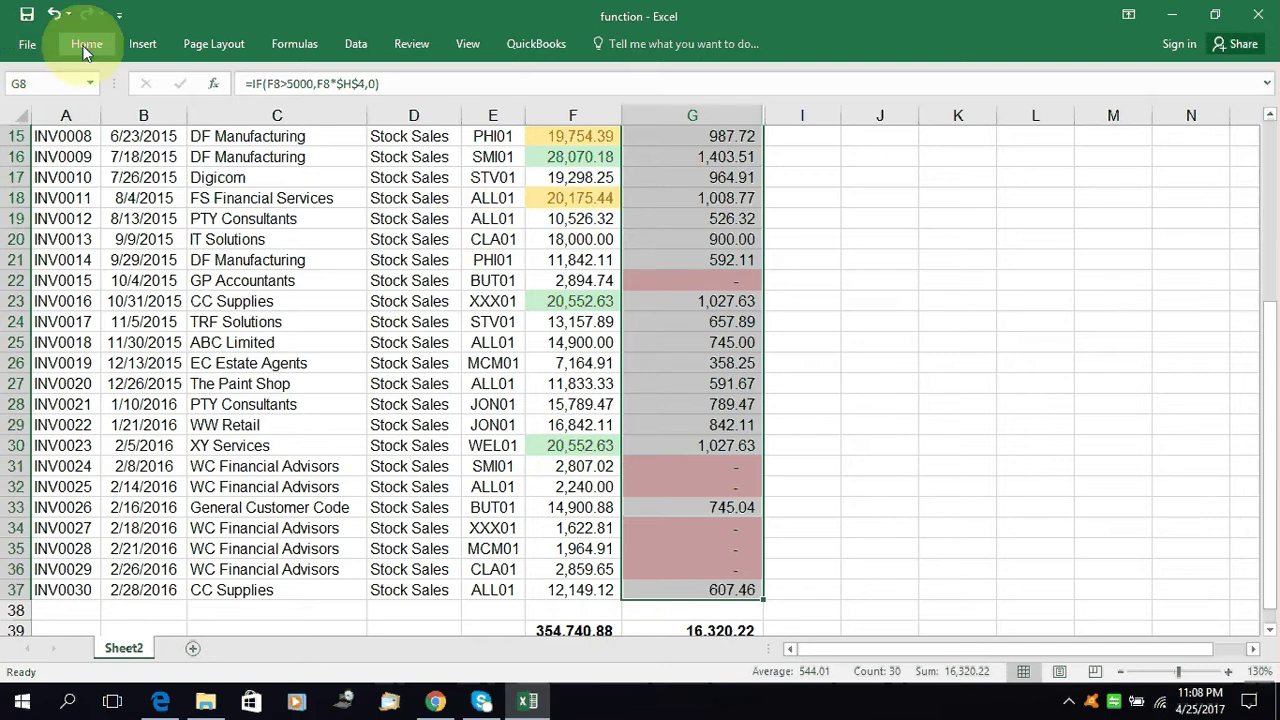
{"action": "scroll", "coordinate": [651, 314], "scroll_direction": "up", "scroll_amount": 3}
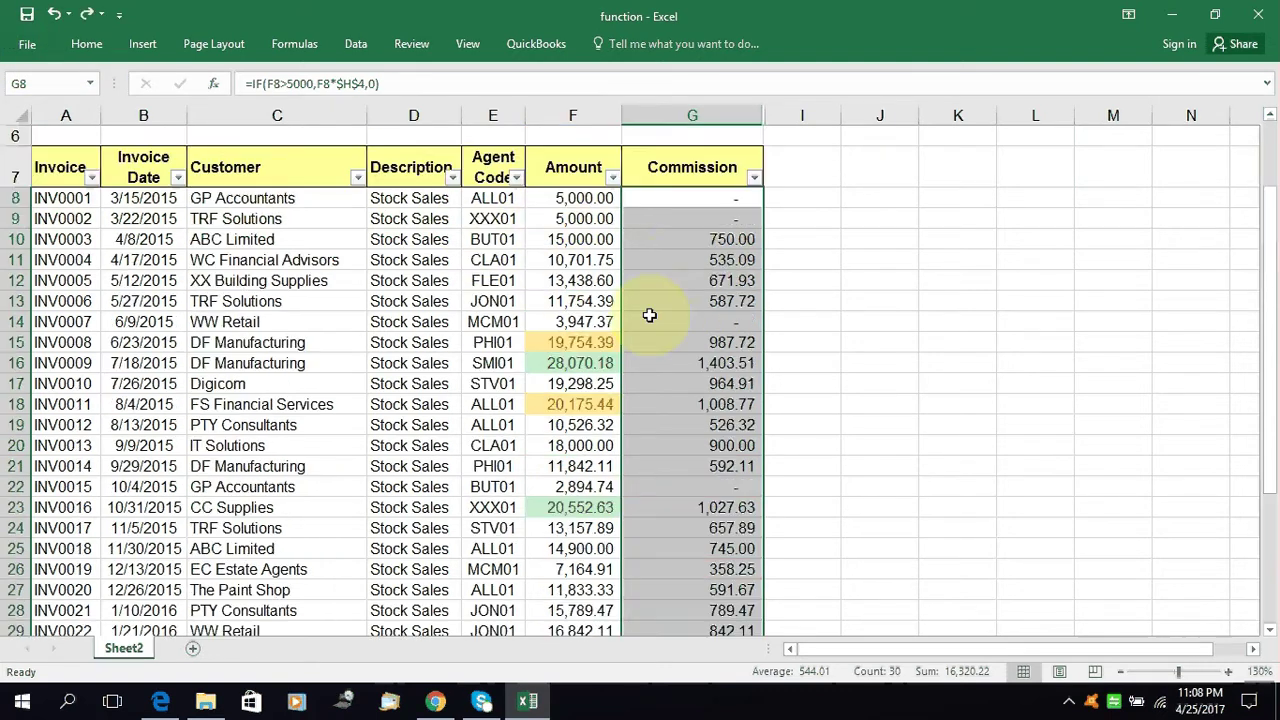
Apply a Bottom 10 Items rule to G8:G37 again, lowering the rank to 6 and keeping Light Red Fill with Dark Red Text.
{"action": "left_click", "coordinate": [87, 46]}
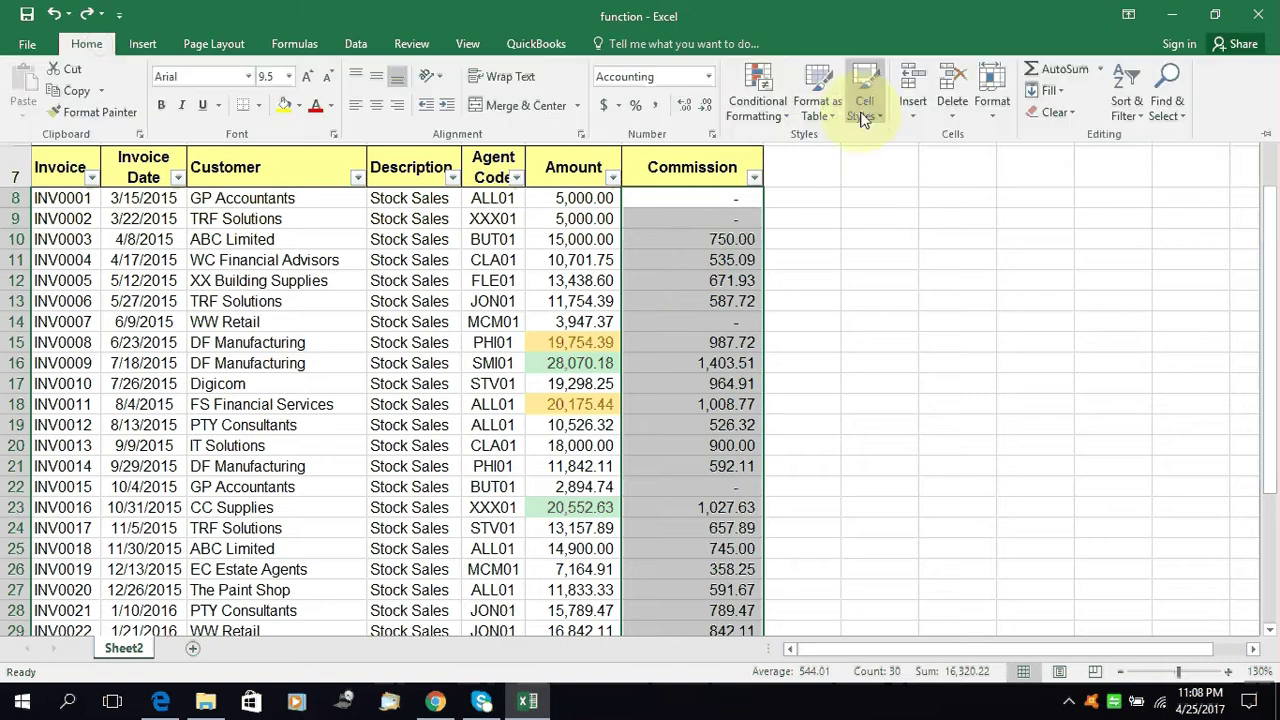
{"action": "left_click", "coordinate": [761, 98]}
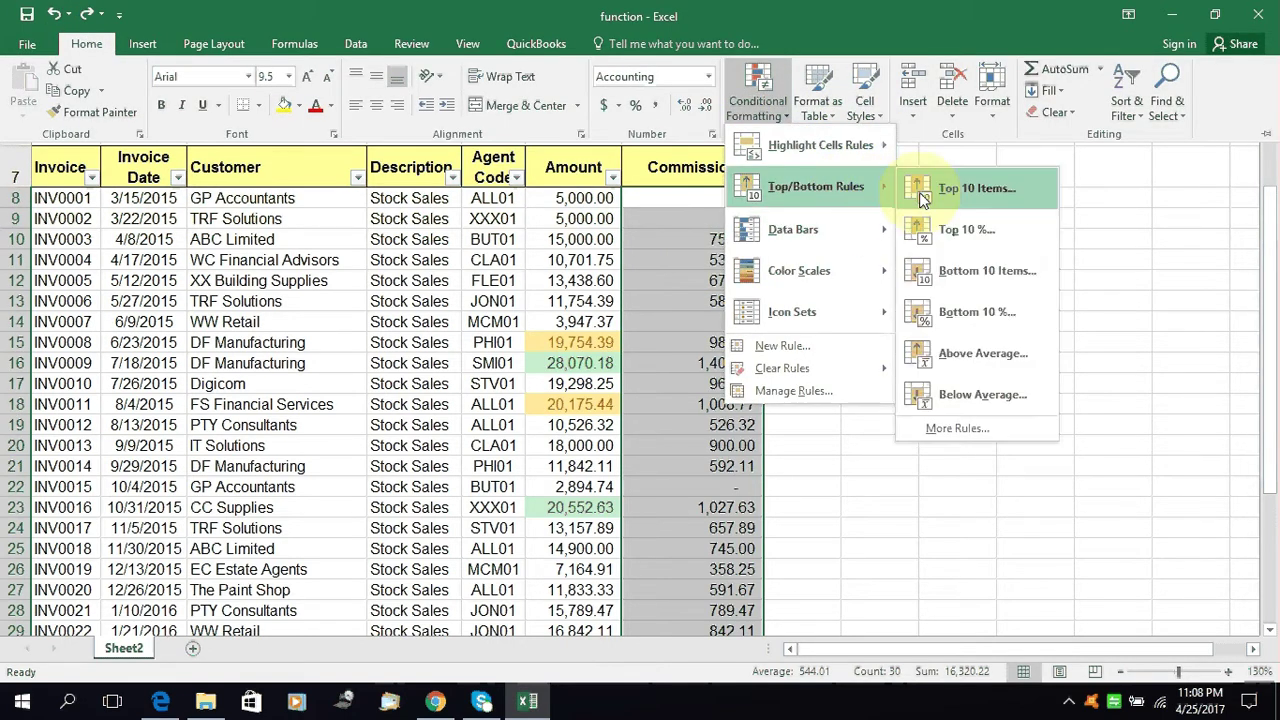
{"action": "left_click", "coordinate": [978, 271]}
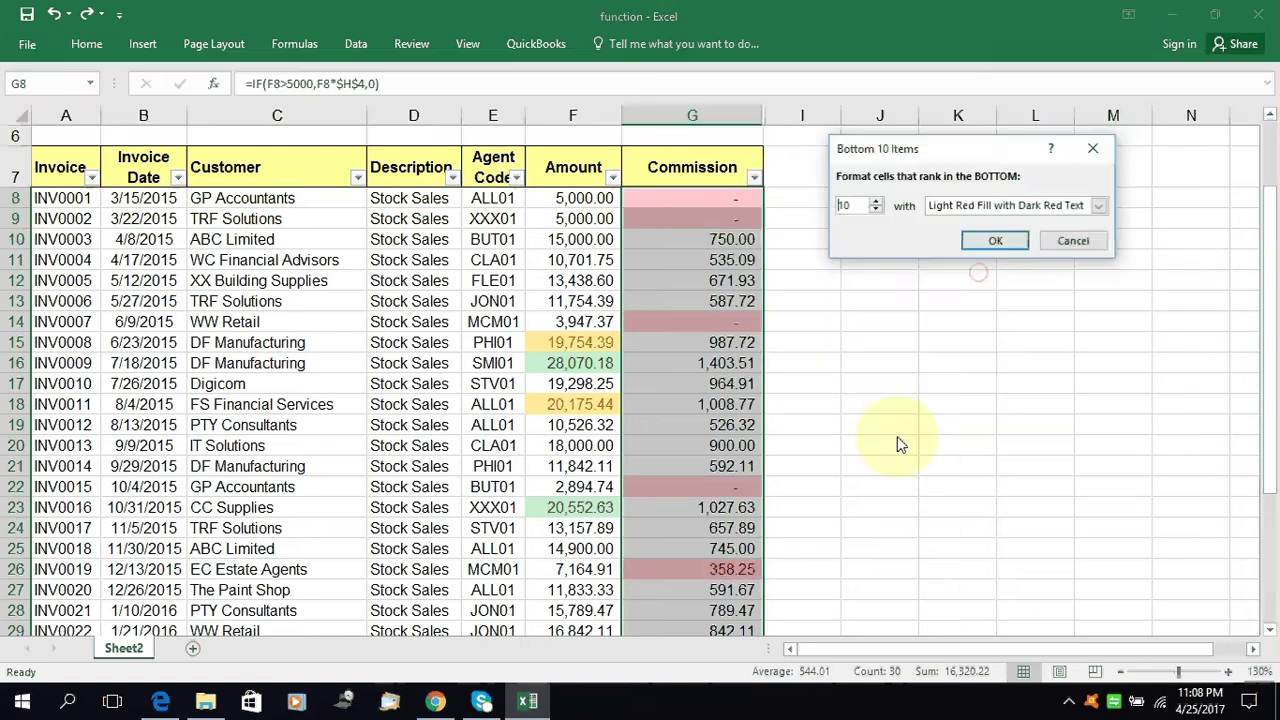
{"action": "left_click", "coordinate": [875, 210]}
{"action": "left_click", "coordinate": [875, 210]}
{"action": "left_click", "coordinate": [875, 212]}
{"action": "left_click", "coordinate": [875, 212]}
{"action": "left_click", "coordinate": [875, 212]}
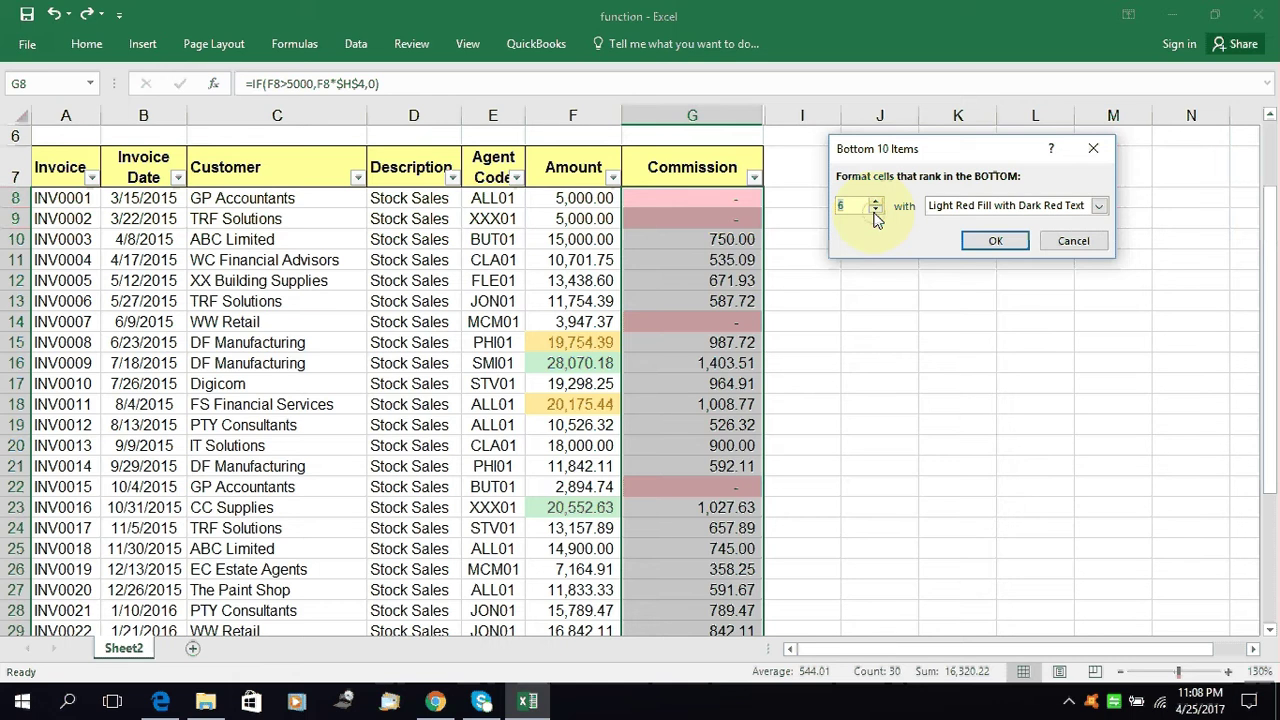
{"action": "left_click", "coordinate": [993, 242]}
Examine which Commission cells the bottom-items rule highlights, inspecting G8, G9, G14, G35 and G34, and compare them with G10.
{"action": "scroll", "coordinate": [876, 352], "scroll_direction": "down", "scroll_amount": 5}
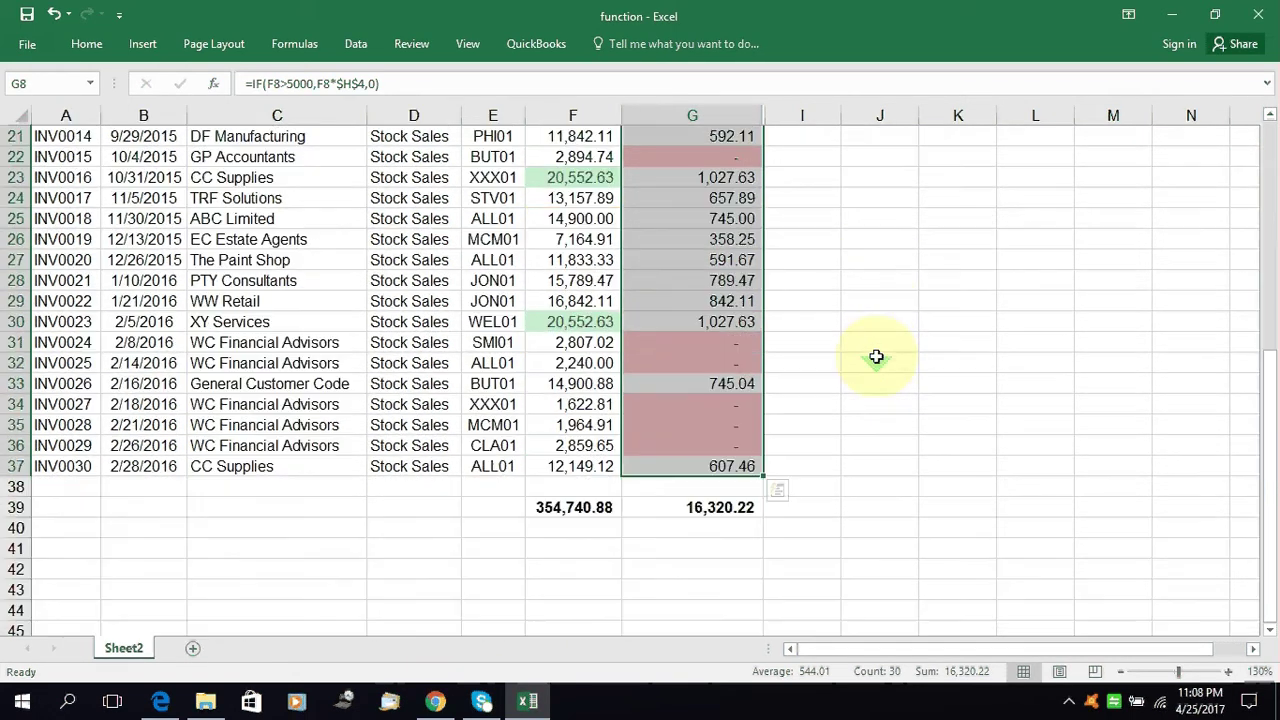
{"action": "scroll", "coordinate": [876, 355], "scroll_direction": "up", "scroll_amount": 4}
{"action": "scroll", "coordinate": [876, 356], "scroll_direction": "up", "scroll_amount": 1}
{"action": "scroll", "coordinate": [876, 356], "scroll_direction": "down", "scroll_amount": 1}
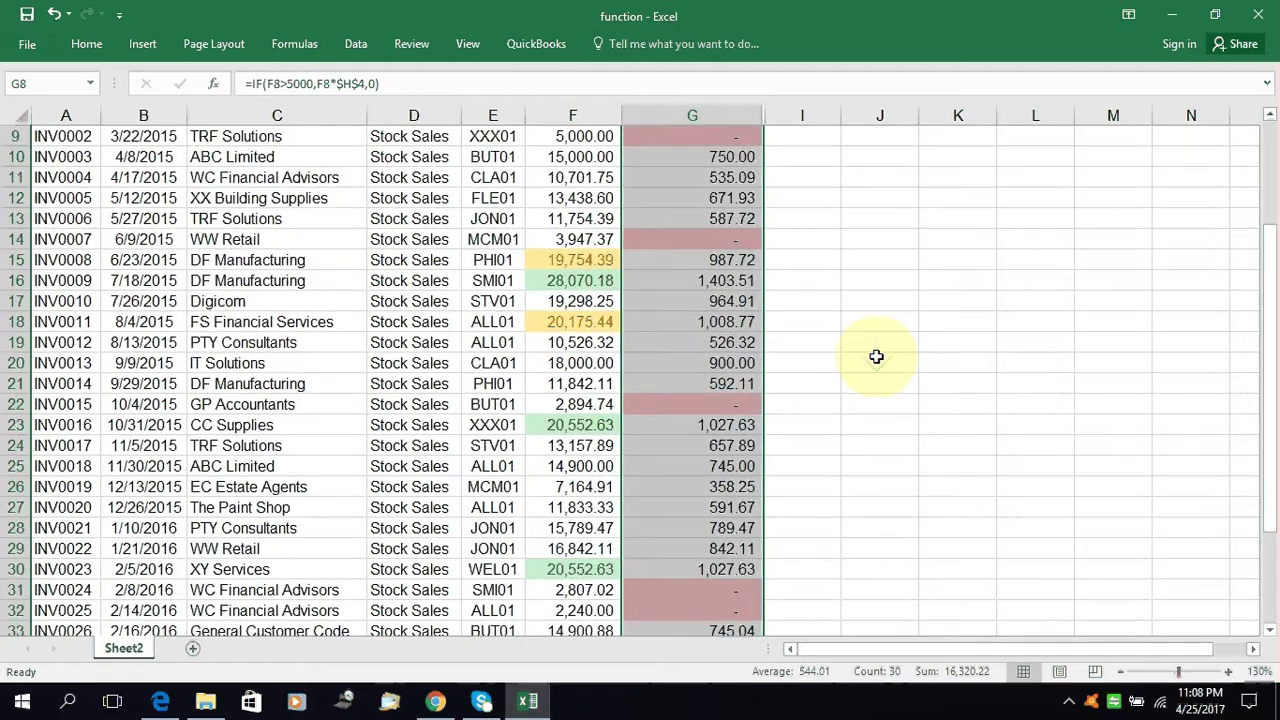
{"action": "scroll", "coordinate": [840, 337], "scroll_direction": "up", "scroll_amount": 1}
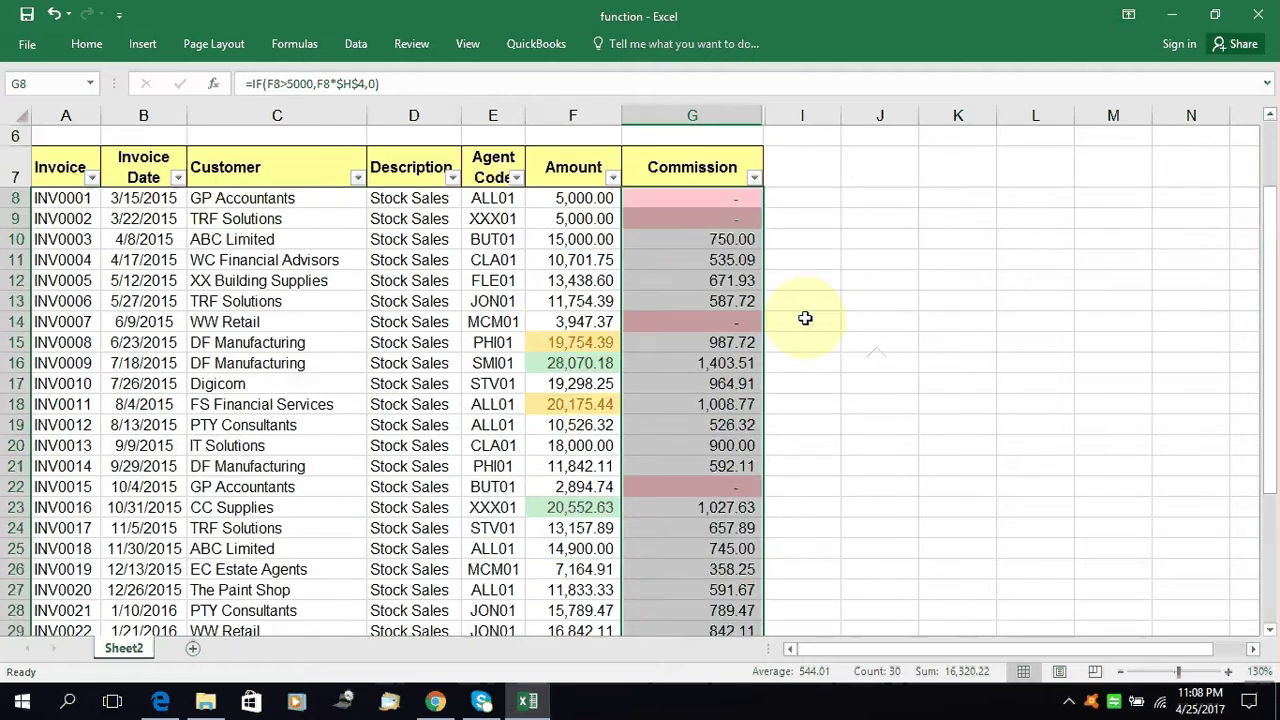
{"action": "left_click", "coordinate": [703, 193]}
{"action": "left_click", "coordinate": [701, 216]}
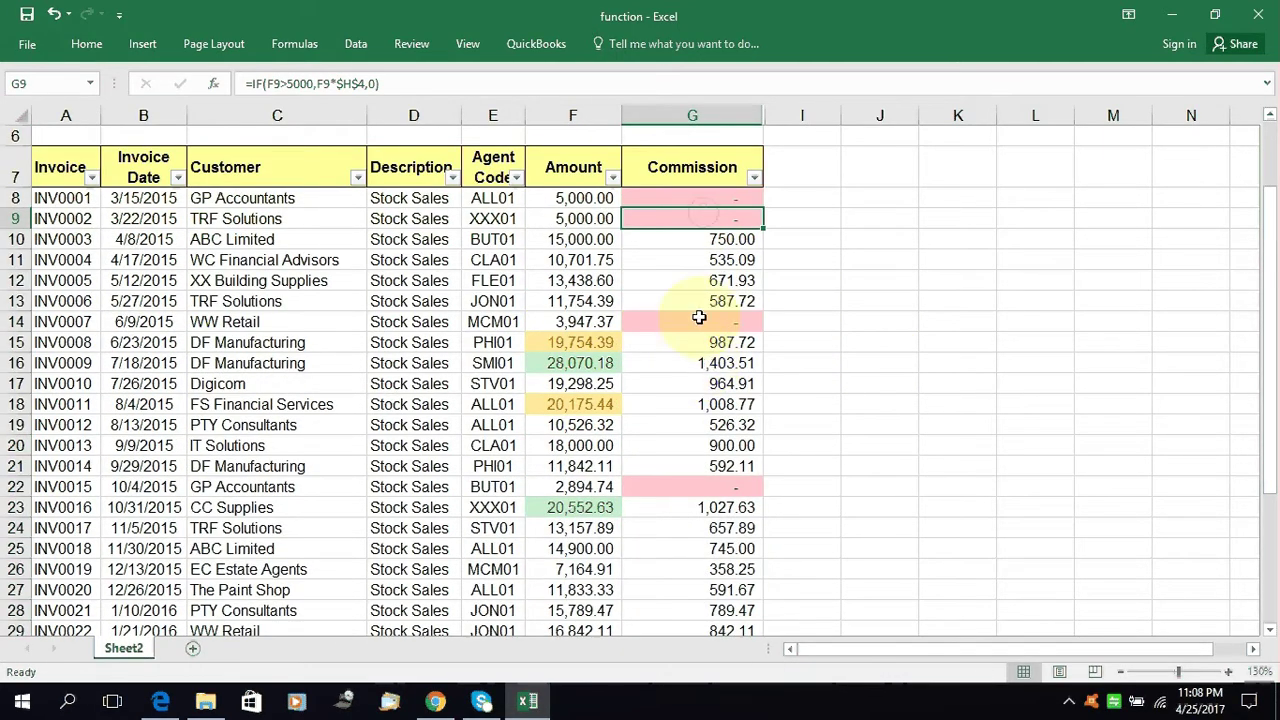
{"action": "left_click", "coordinate": [699, 322]}
{"action": "scroll", "coordinate": [740, 330], "scroll_direction": "down", "scroll_amount": 5}
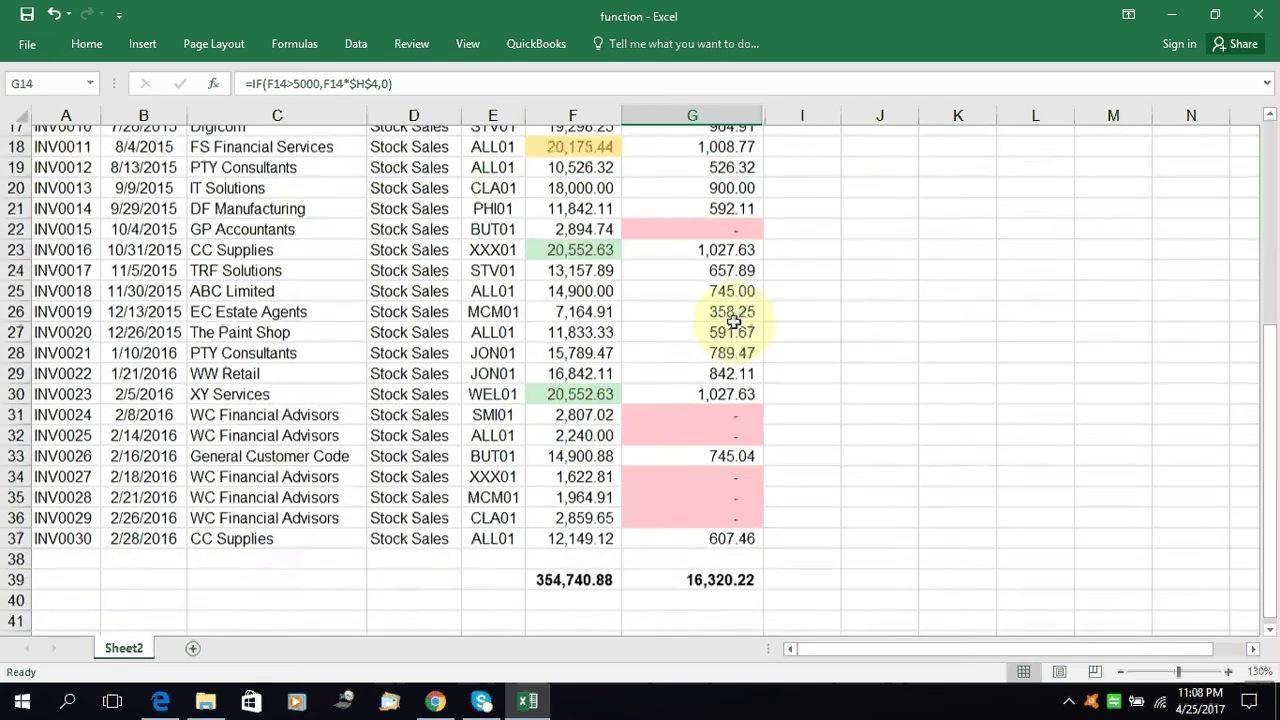
{"action": "left_click", "coordinate": [738, 428]}
{"action": "left_click", "coordinate": [730, 405]}
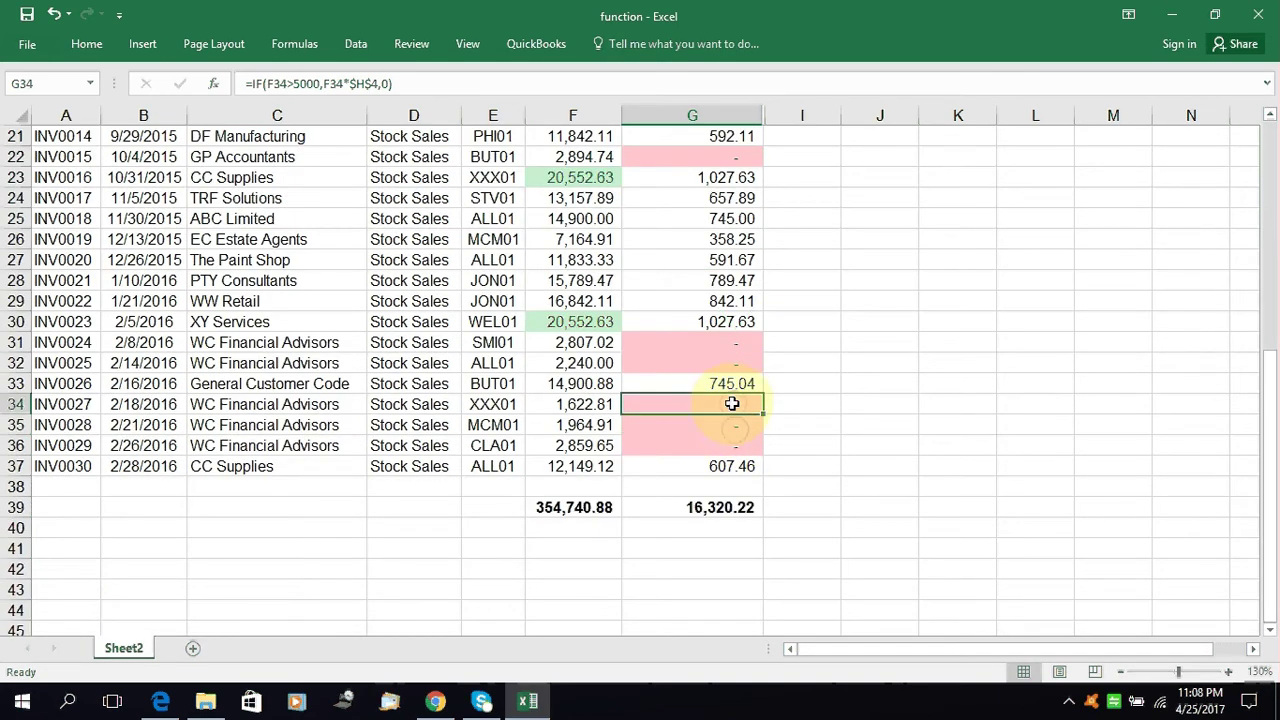
{"action": "scroll", "coordinate": [730, 404], "scroll_direction": "up", "scroll_amount": 5}
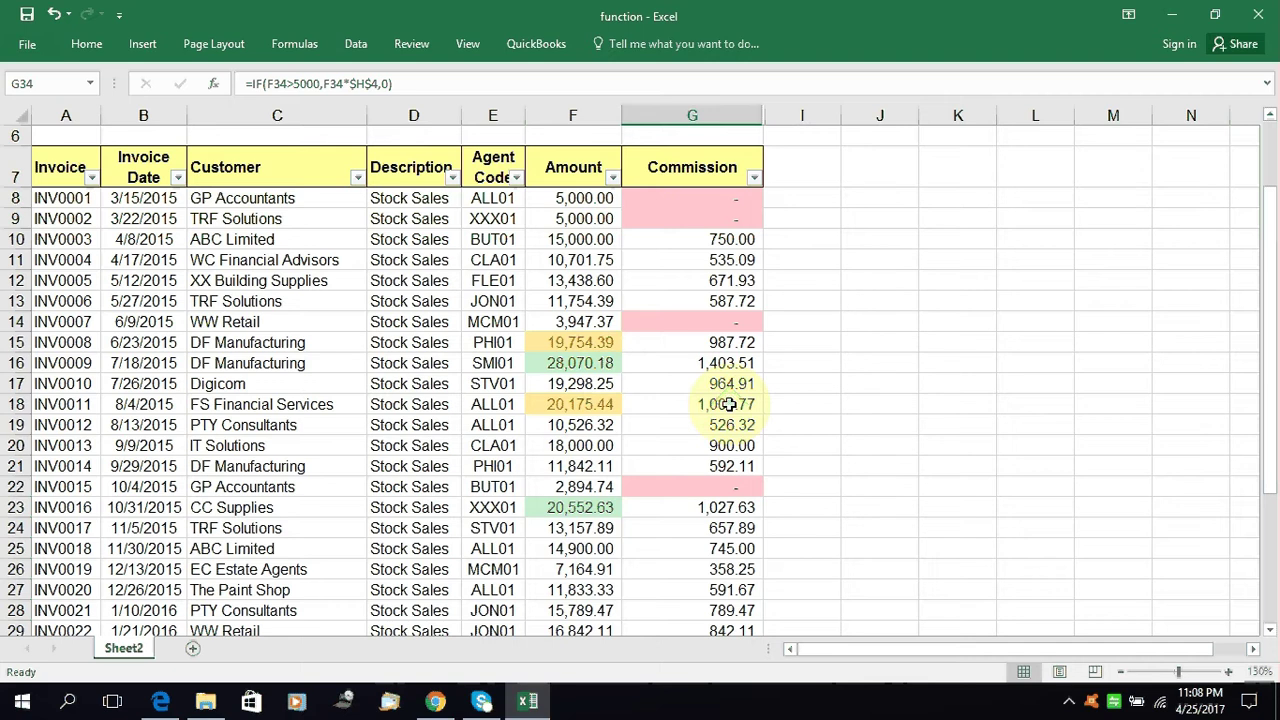
{"action": "left_click", "coordinate": [720, 243]}
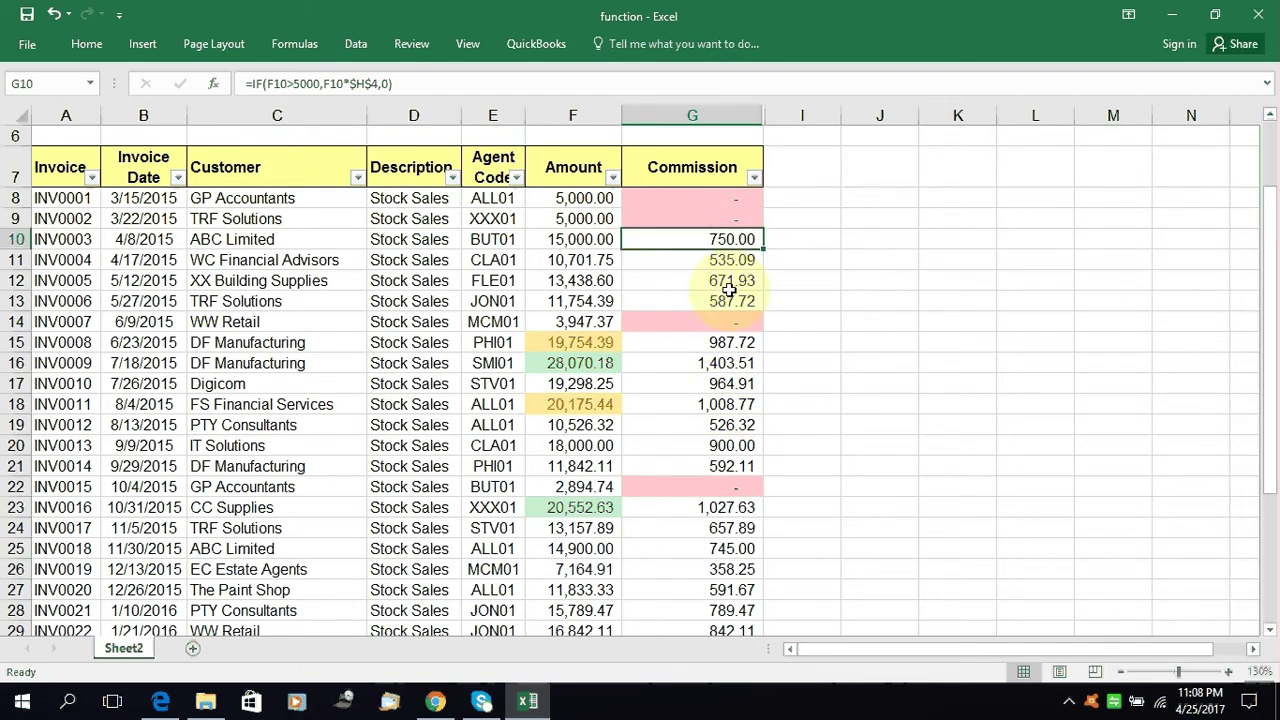
Undo the bottom-items rule on the commissions and inspect the dash entries in G8, G9 and G14.
{"action": "key", "text": "ctrl+z"}
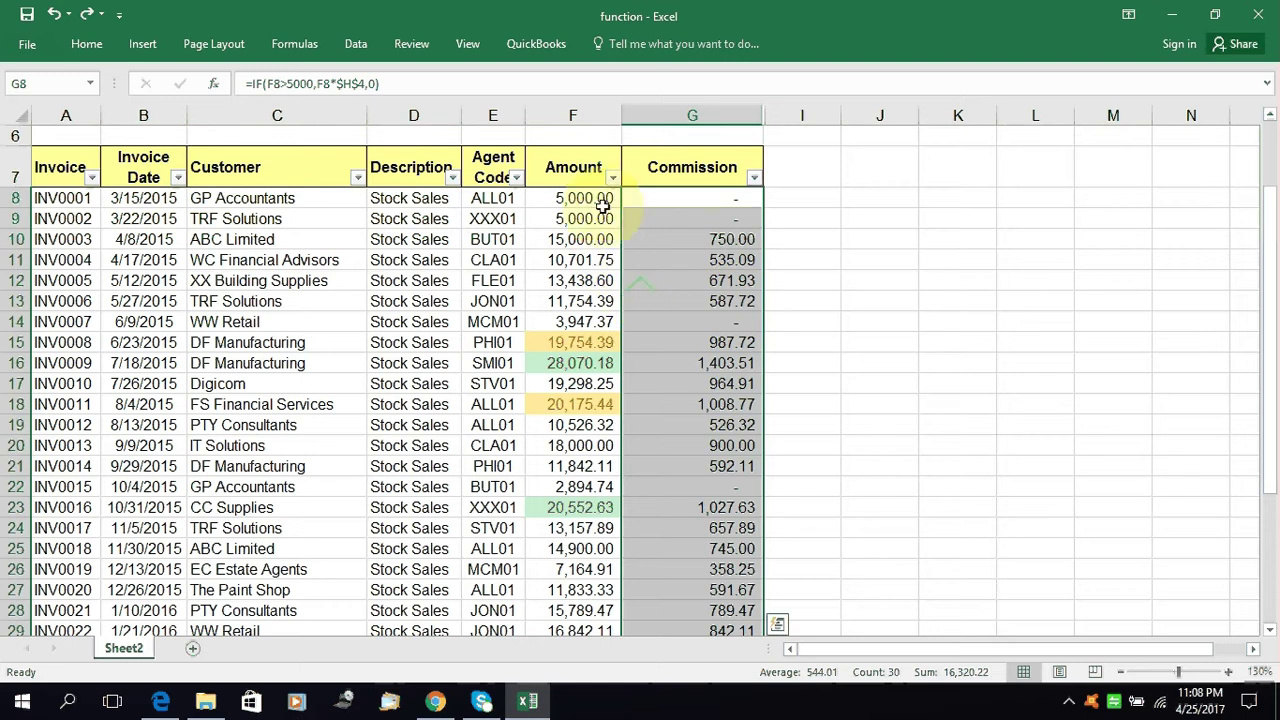
{"action": "left_click_drag", "start_coordinate": [684, 204], "coordinate": [695, 252]}
{"action": "left_click", "coordinate": [708, 201]}
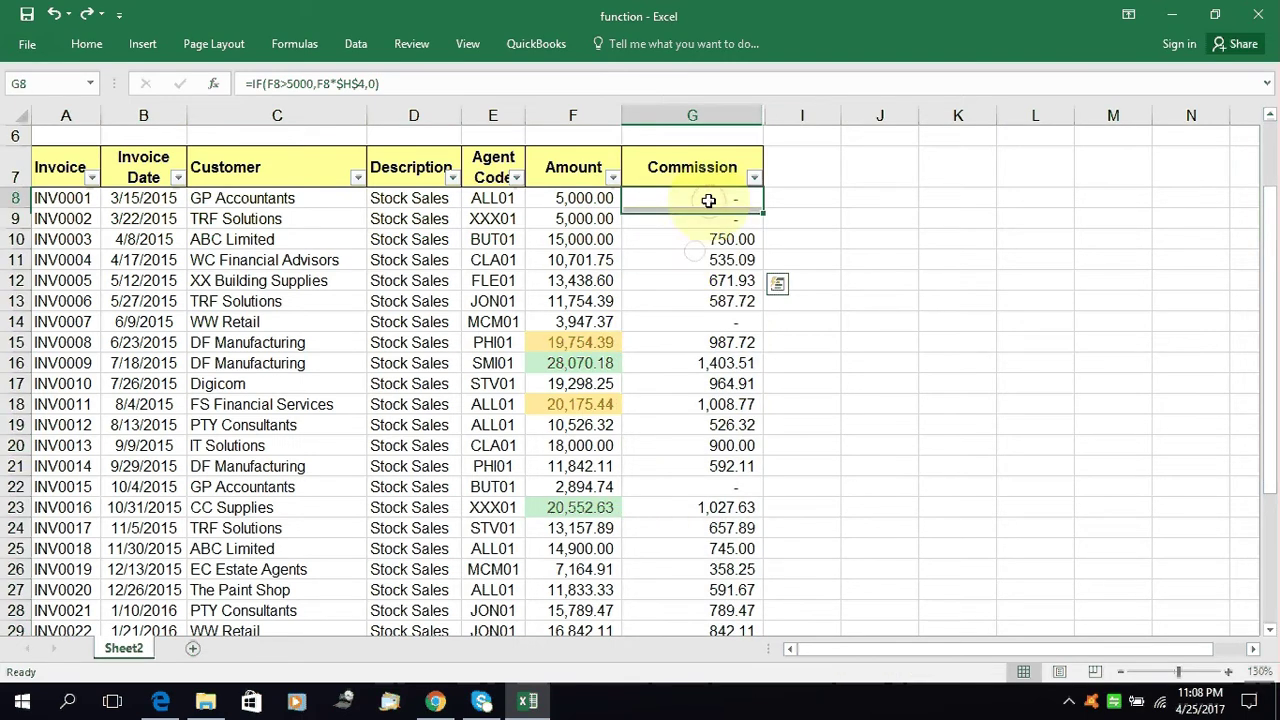
{"action": "left_click_drag", "start_coordinate": [708, 201], "coordinate": [714, 230]}
{"action": "left_click", "coordinate": [720, 318]}
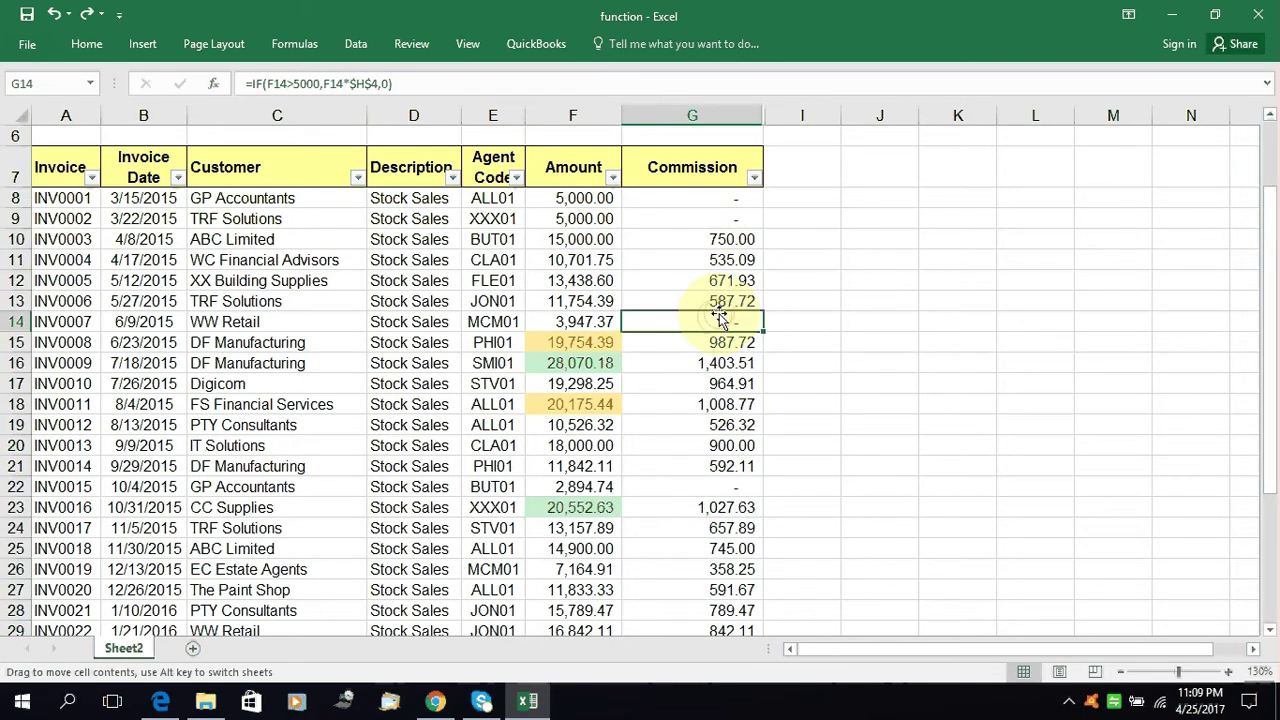
{"action": "left_click", "coordinate": [711, 217]}
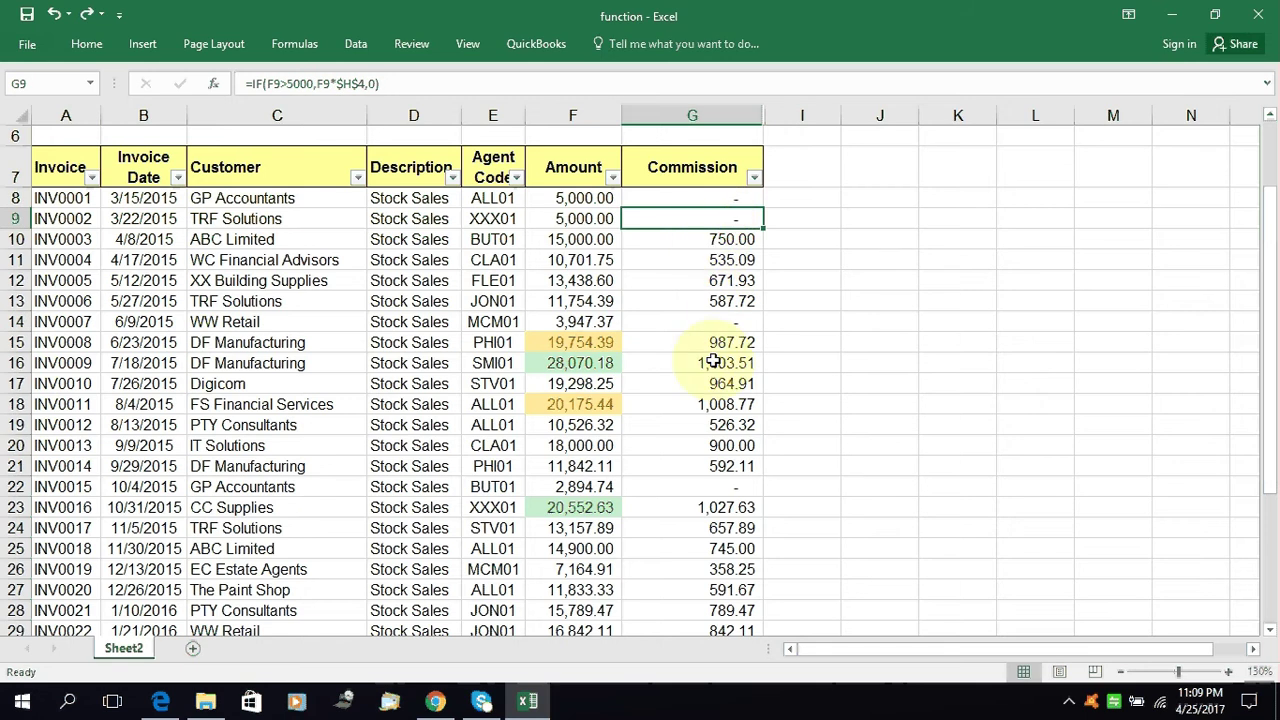
Start a Bottom 10 Items conditional formatting rule on the invoice amounts in F8:F37.
{"action": "left_click_drag", "start_coordinate": [580, 200], "coordinate": [572, 606]}
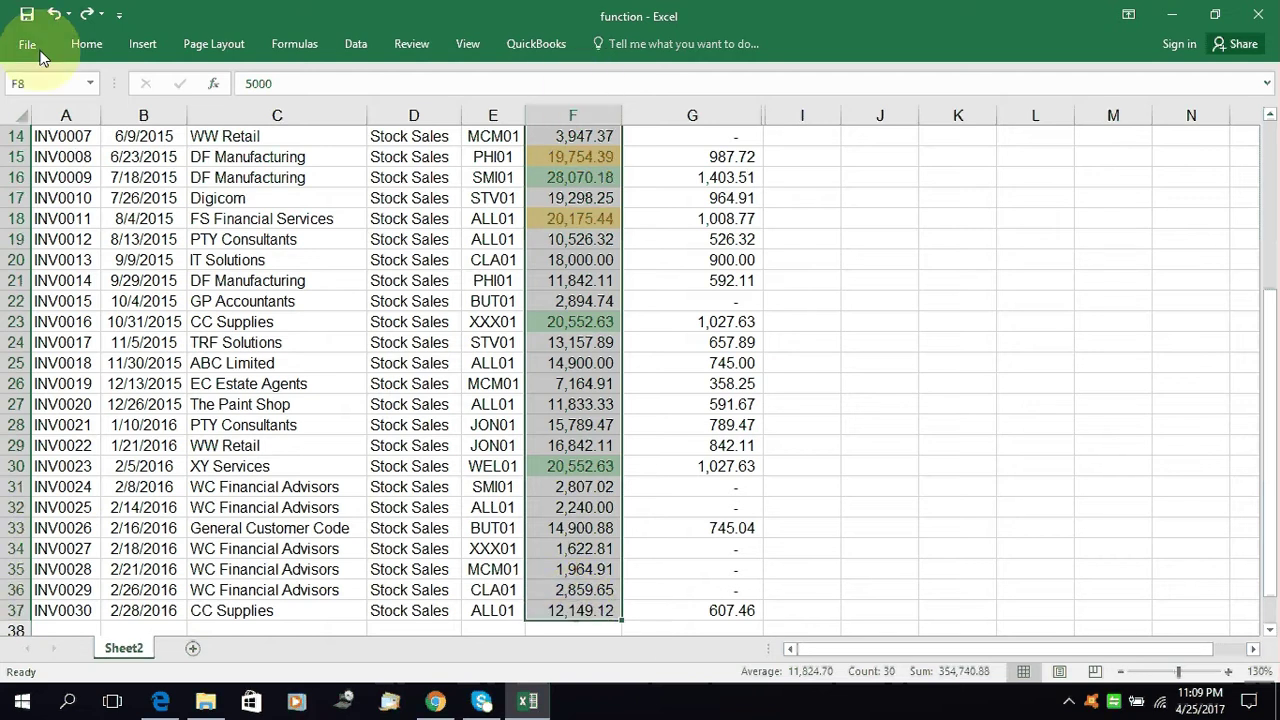
{"action": "left_click", "coordinate": [87, 44]}
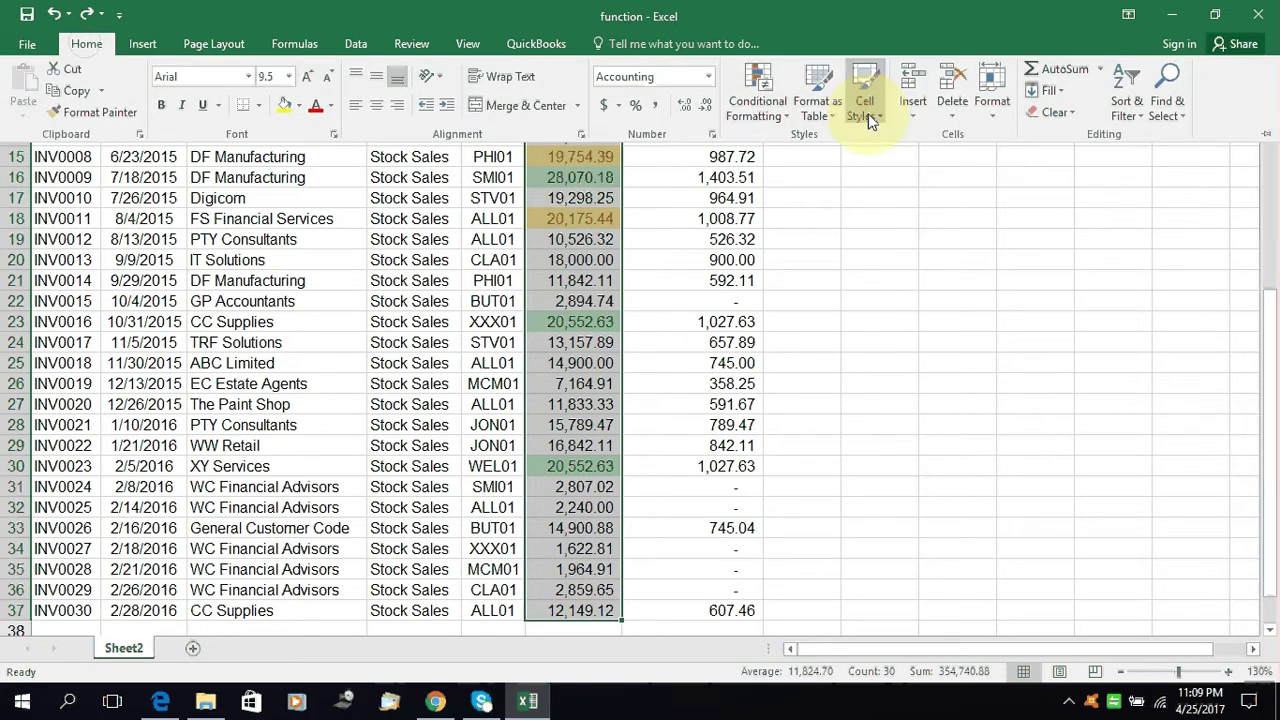
{"action": "left_click", "coordinate": [758, 94]}
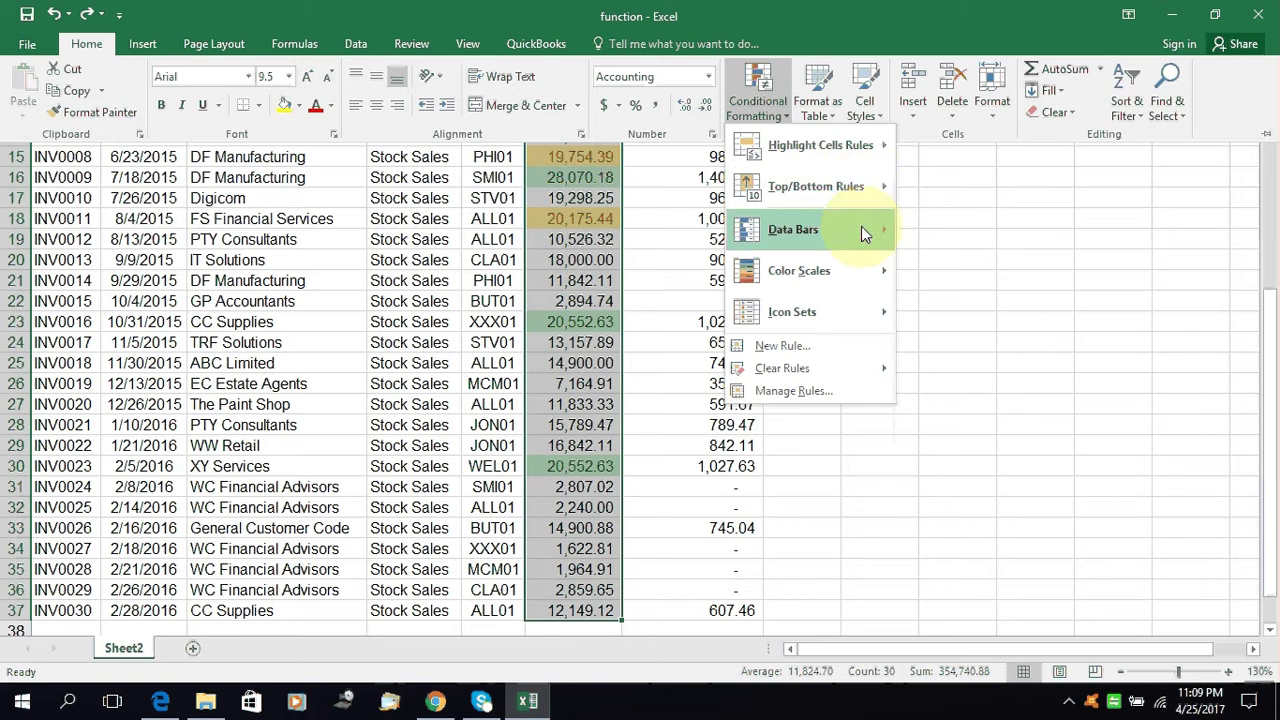
{"action": "mouse_move", "coordinate": [873, 200]}
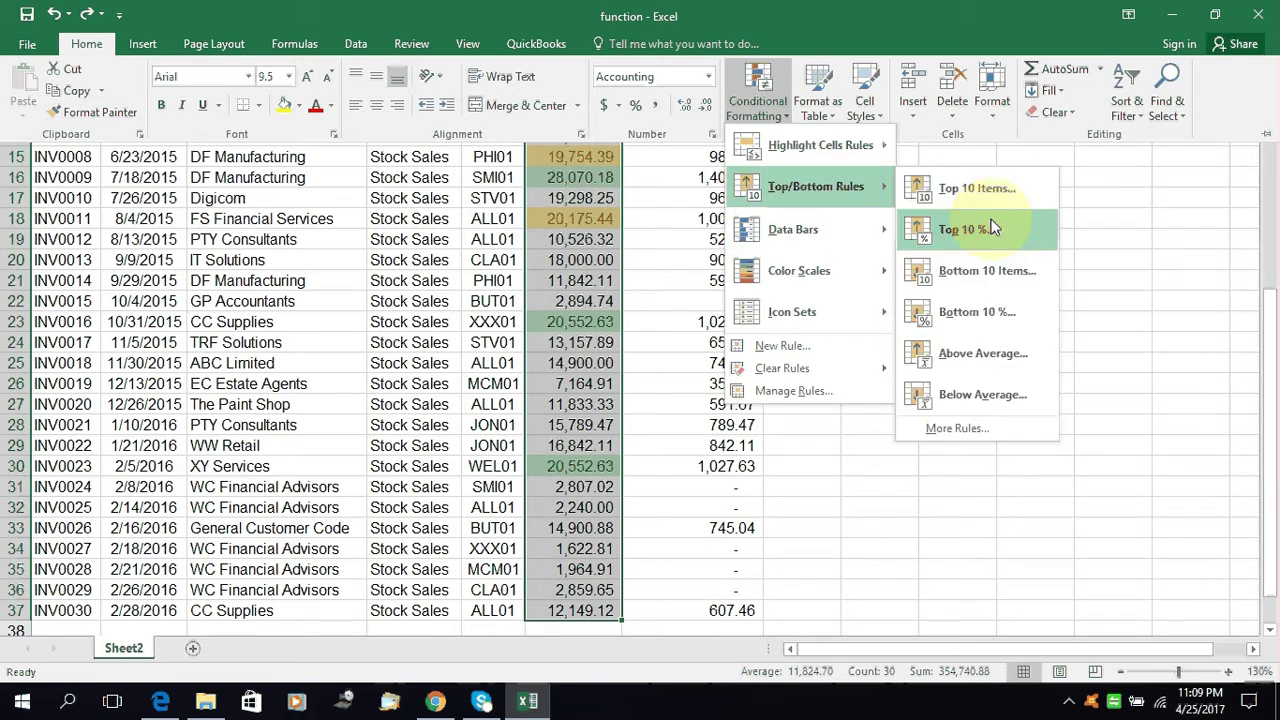
{"action": "left_click", "coordinate": [985, 272]}
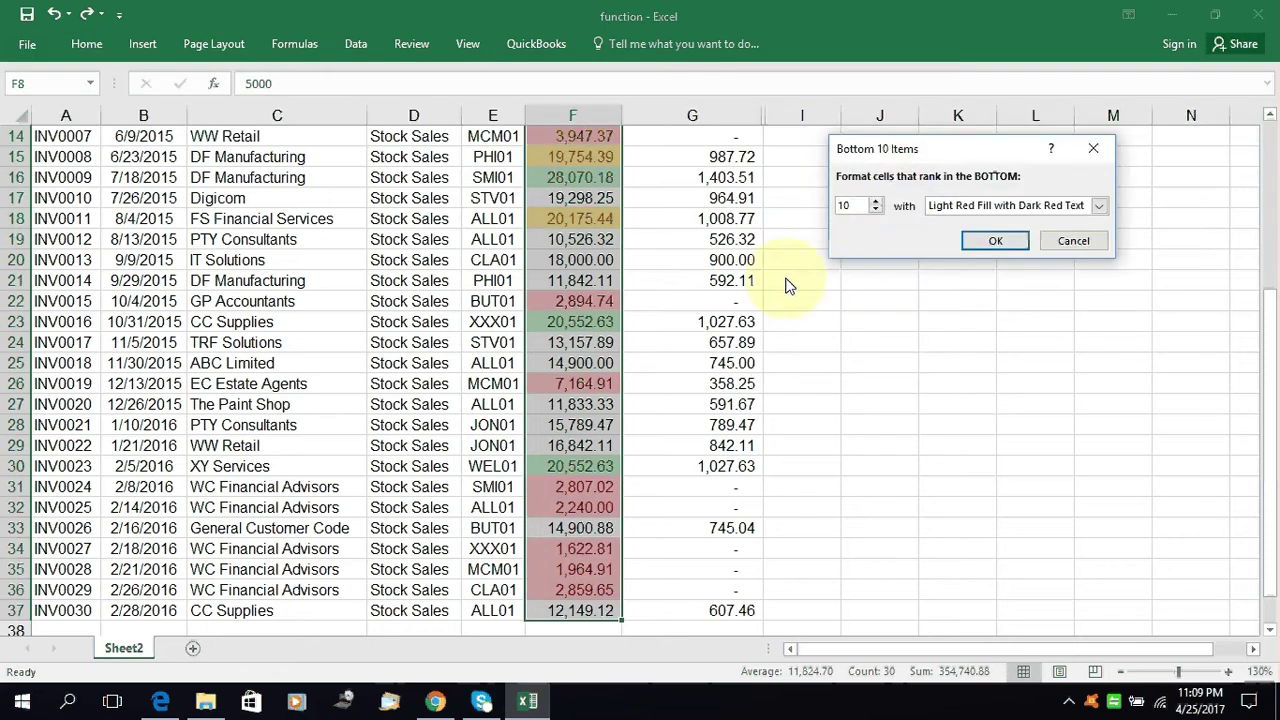
Lower the Bottom Items rank to 5 and apply the rule to the invoice amounts with the Red Text format.
{"action": "left_click", "coordinate": [876, 212]}
{"action": "left_click", "coordinate": [876, 212]}
{"action": "left_click", "coordinate": [876, 212]}
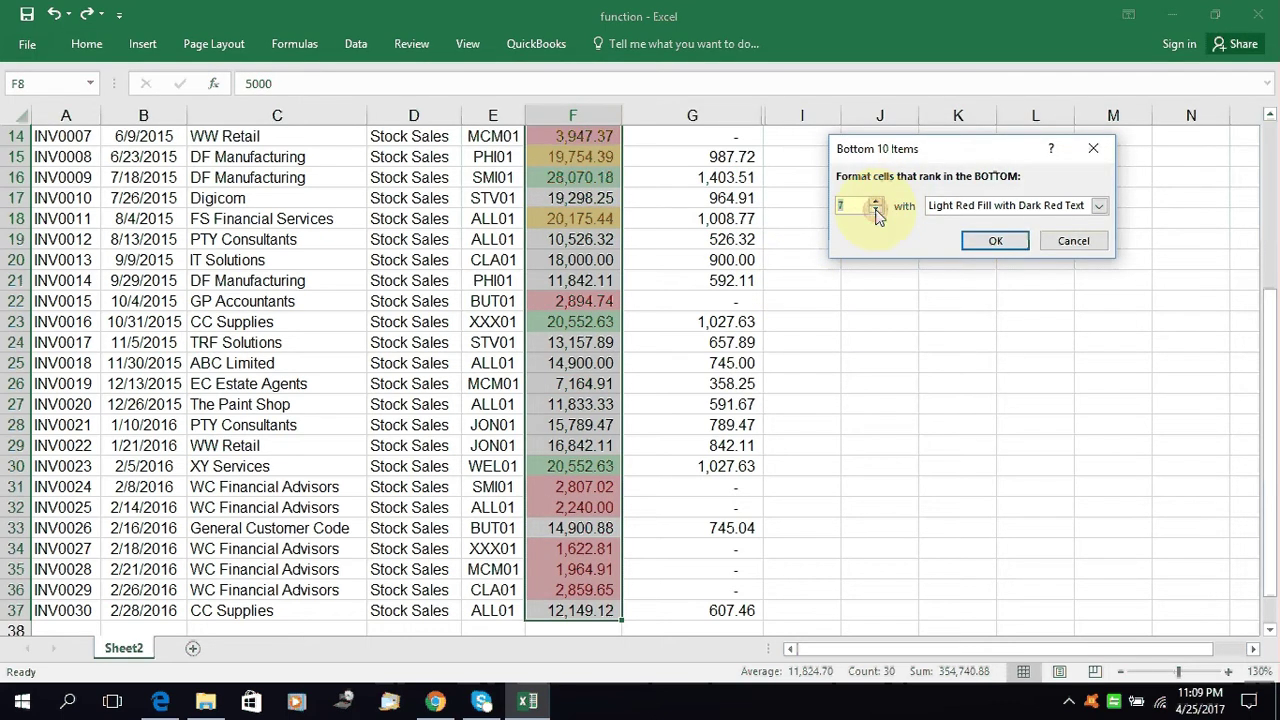
{"action": "left_click", "coordinate": [876, 212]}
{"action": "left_click", "coordinate": [876, 212]}
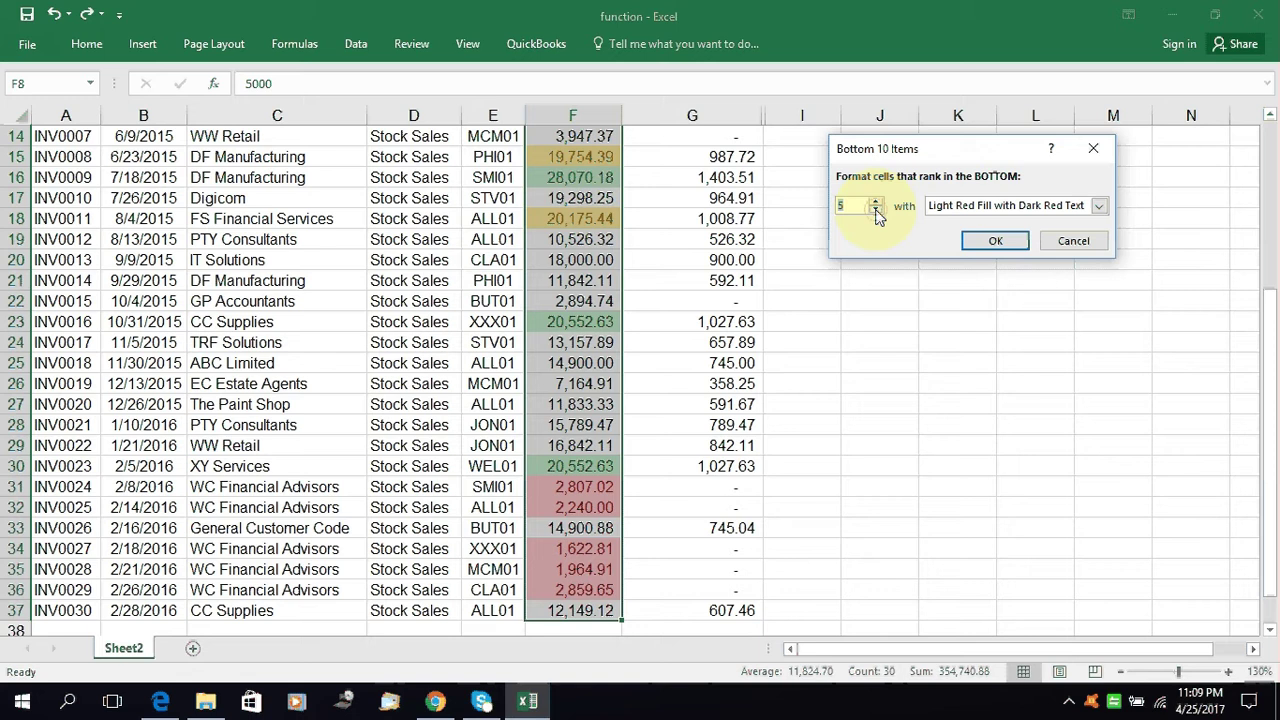
{"action": "left_click", "coordinate": [1100, 206]}
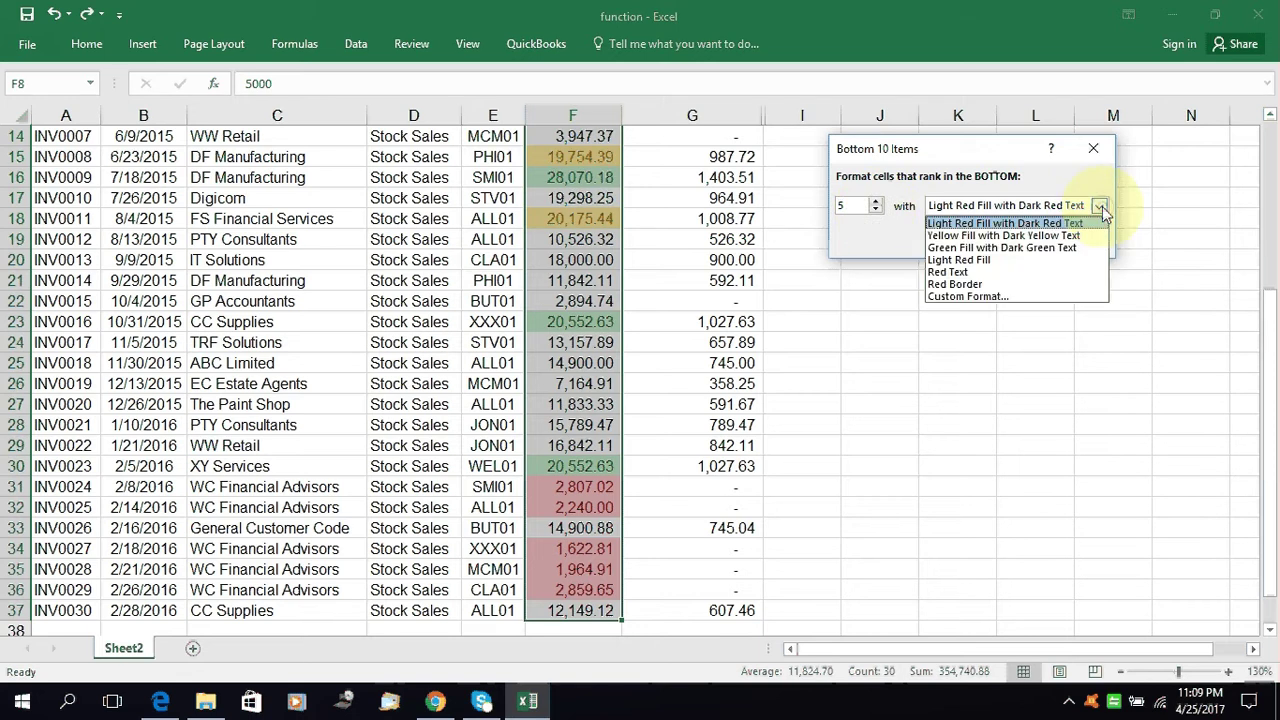
{"action": "left_click", "coordinate": [1010, 272]}
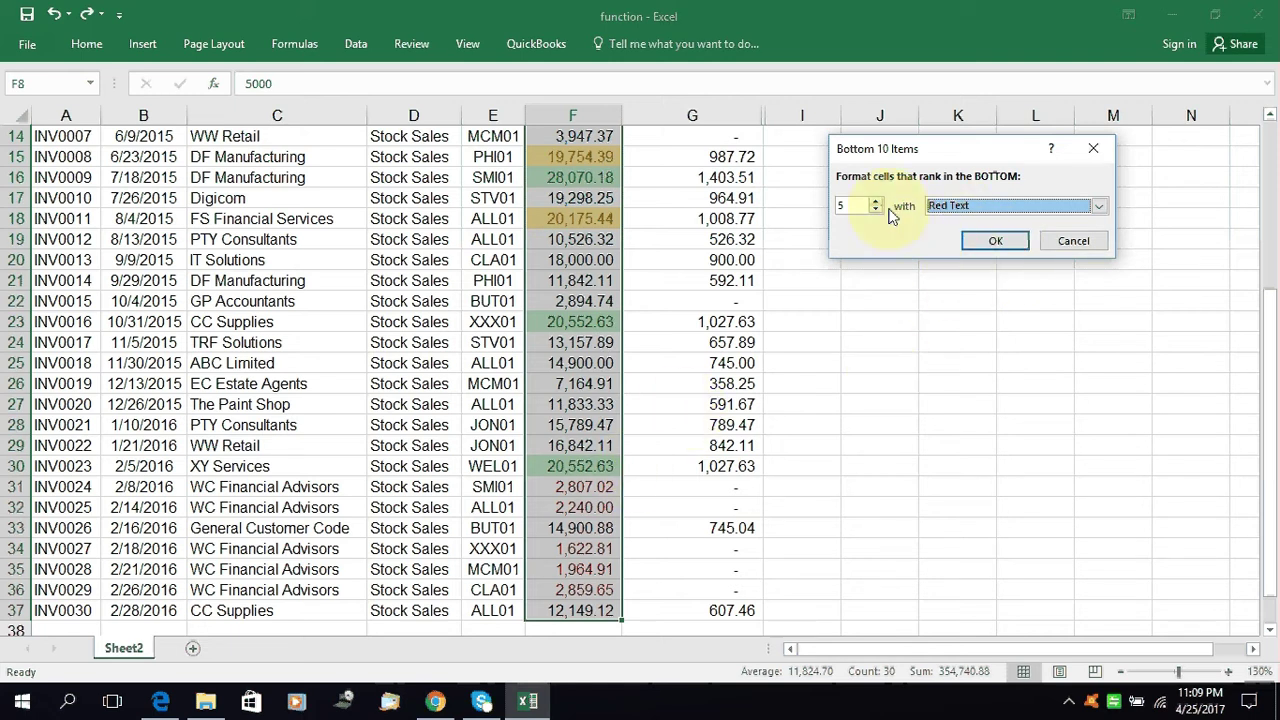
{"action": "left_click", "coordinate": [987, 243]}
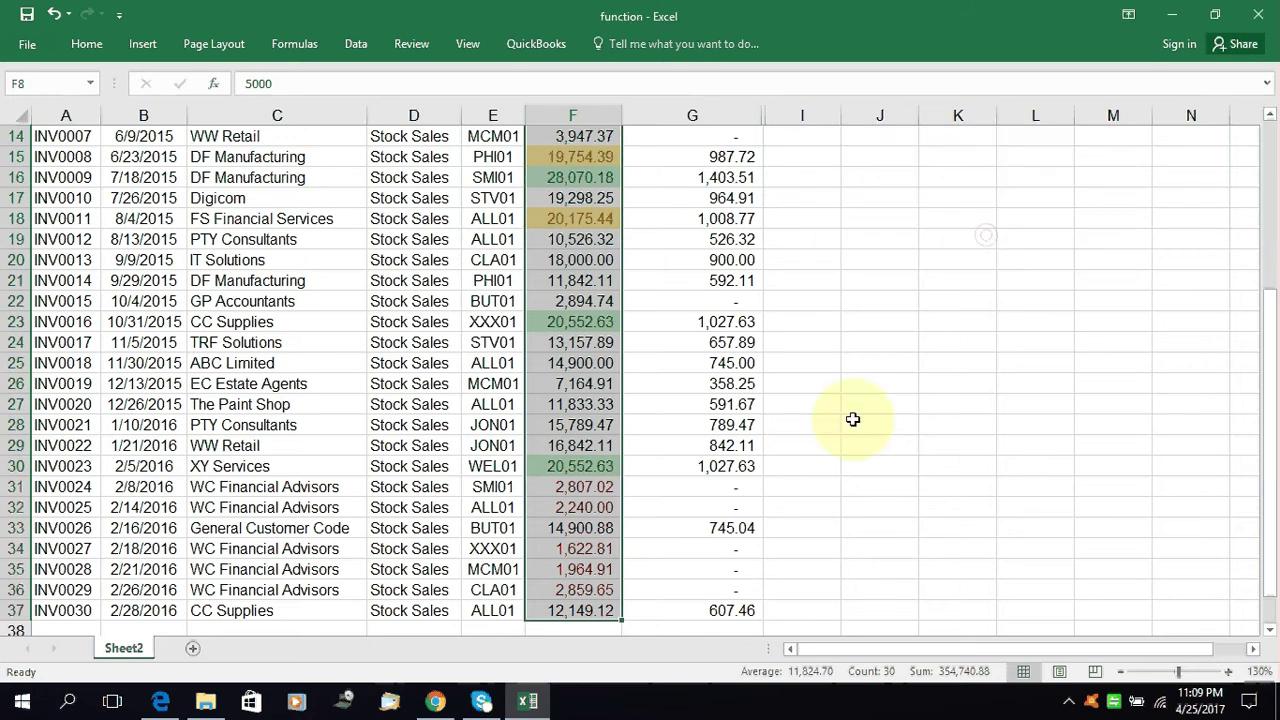
Examine which Amount cells the bottom-items rule formats, inspecting F36, F33, F34, F32 and F31 and the rest of the column.
{"action": "scroll", "coordinate": [757, 451], "scroll_direction": "down", "scroll_amount": 2}
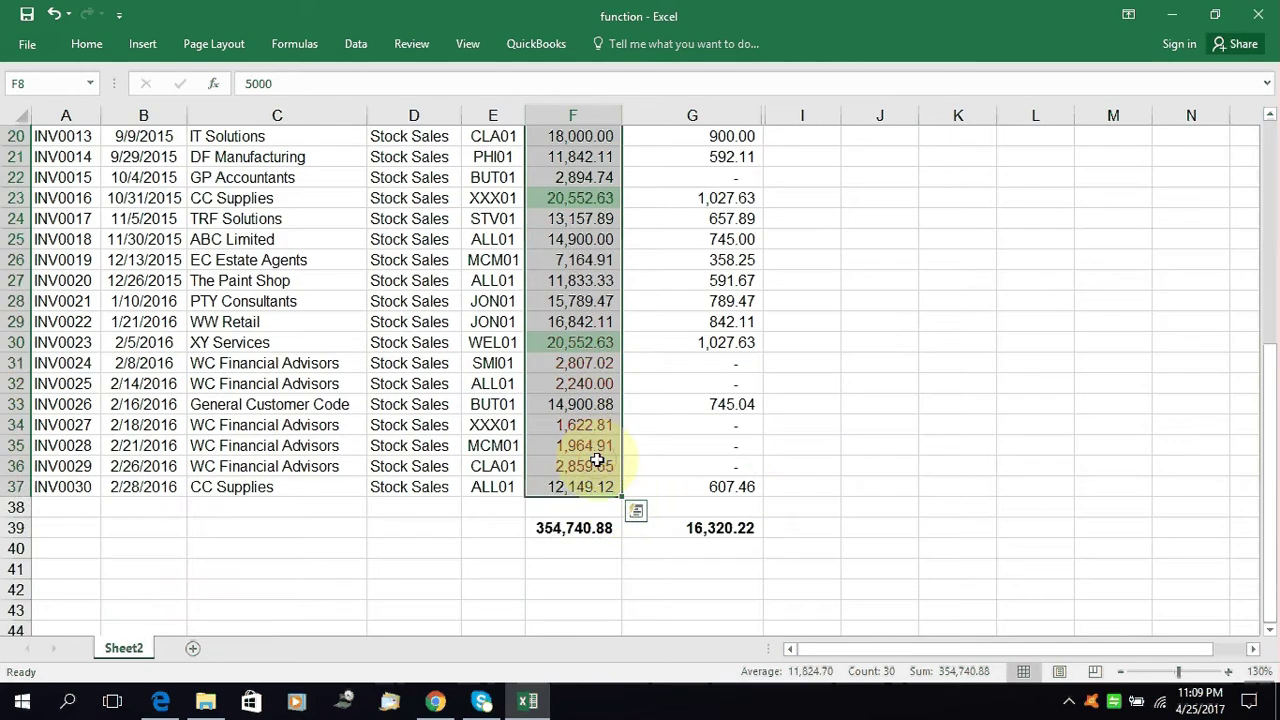
{"action": "left_click", "coordinate": [596, 464]}
{"action": "left_click", "coordinate": [590, 404]}
{"action": "left_click", "coordinate": [592, 425]}
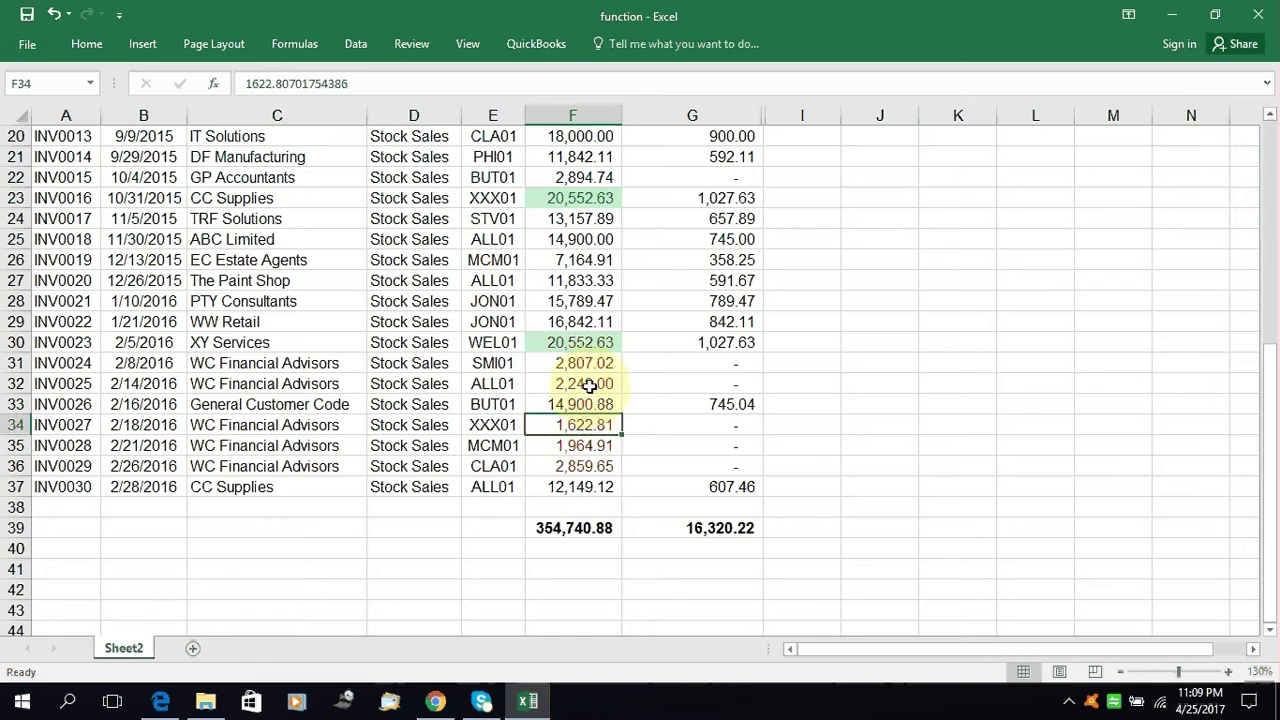
{"action": "left_click", "coordinate": [590, 384]}
{"action": "left_click", "coordinate": [590, 363]}
{"action": "scroll", "coordinate": [595, 375], "scroll_direction": "up", "scroll_amount": 5}
{"action": "scroll", "coordinate": [590, 330], "scroll_direction": "down", "scroll_amount": 7}
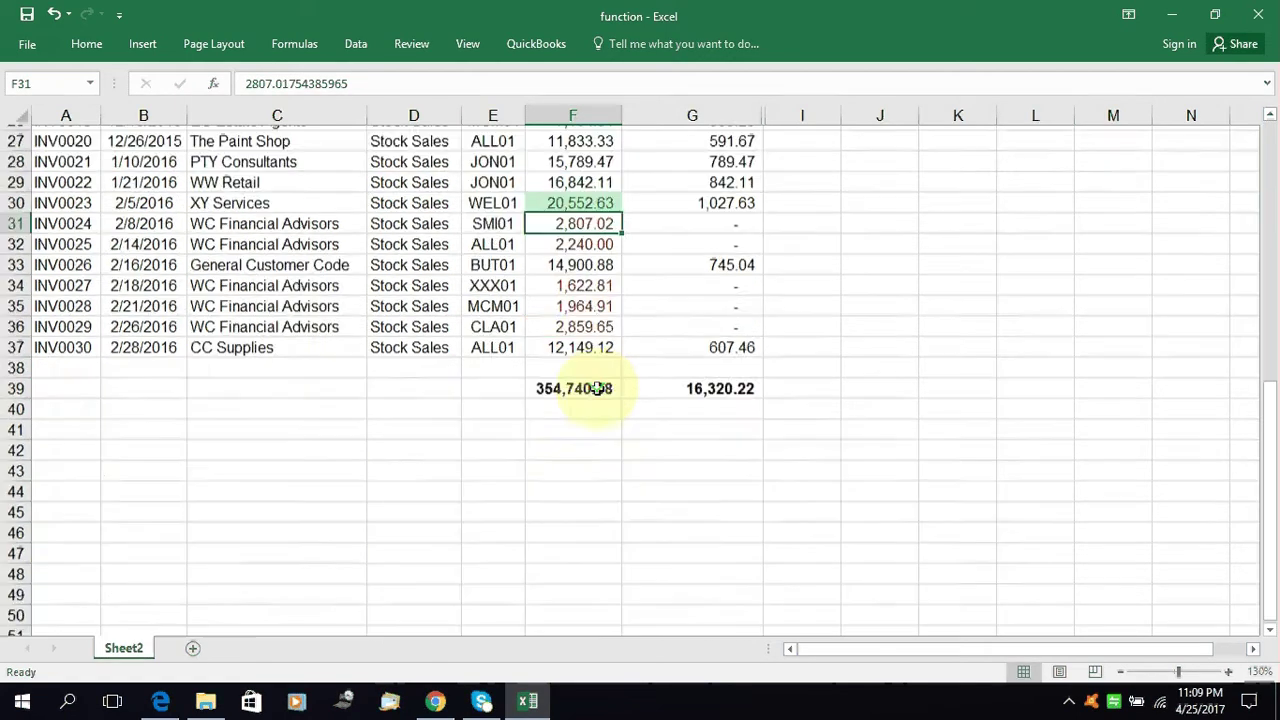
{"action": "scroll", "coordinate": [586, 386], "scroll_direction": "up", "scroll_amount": 4}
{"action": "scroll", "coordinate": [597, 393], "scroll_direction": "down", "scroll_amount": 3}
{"action": "scroll", "coordinate": [597, 393], "scroll_direction": "up", "scroll_amount": 6}
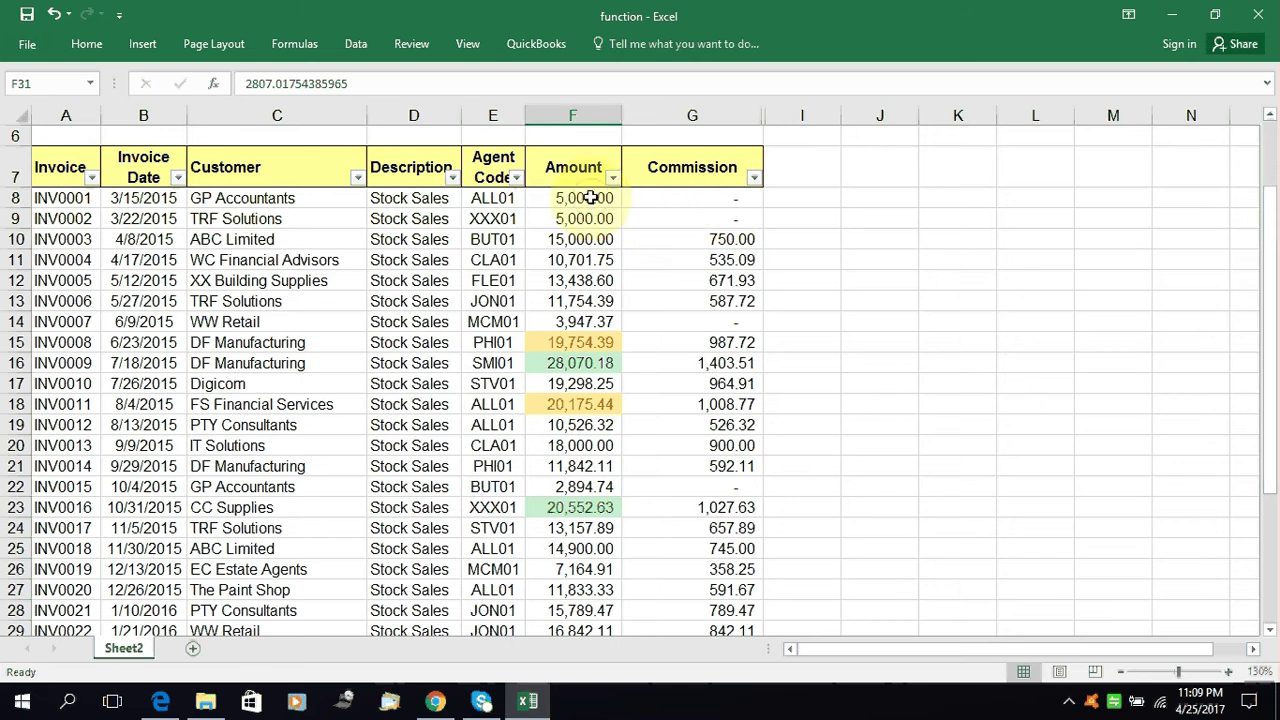
Apply a Bottom 10% conditional formatting rule to the amounts in F8:F37 with Yellow Fill with Dark Yellow Text.
{"action": "left_click_drag", "start_coordinate": [591, 200], "coordinate": [587, 568]}
{"action": "left_click", "coordinate": [86, 43]}
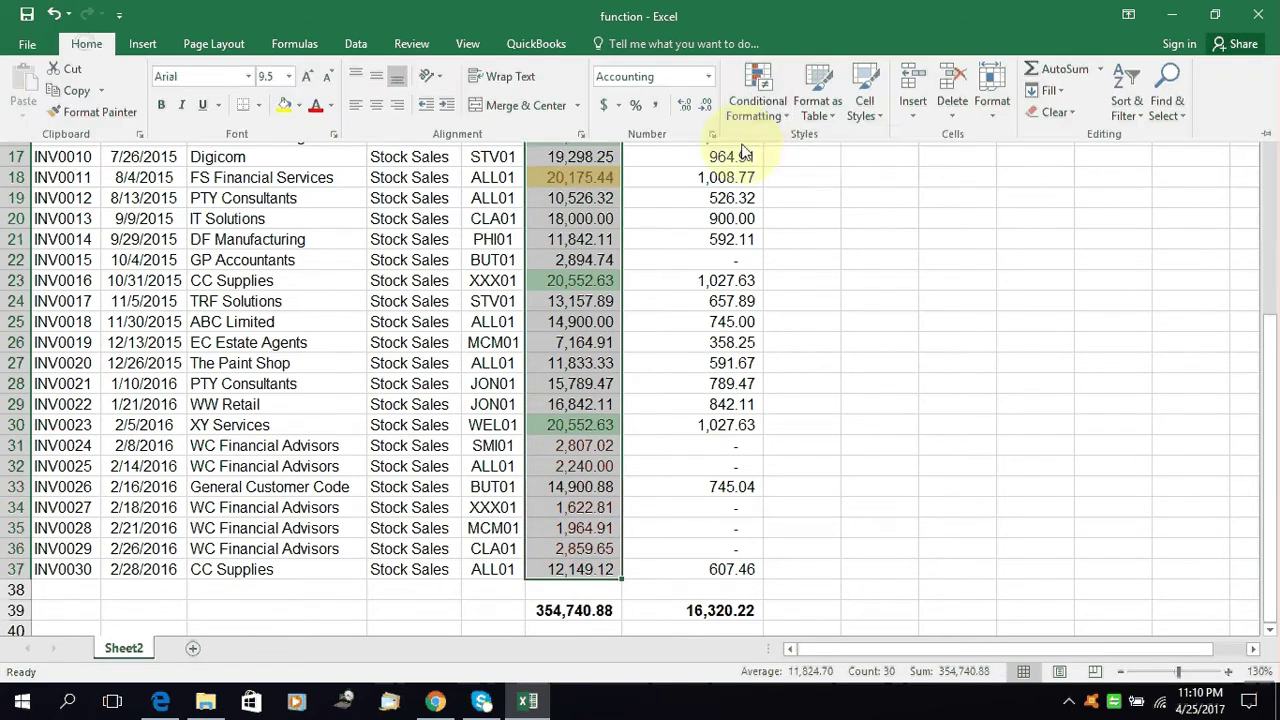
{"action": "left_click", "coordinate": [766, 96]}
{"action": "mouse_move", "coordinate": [815, 190]}
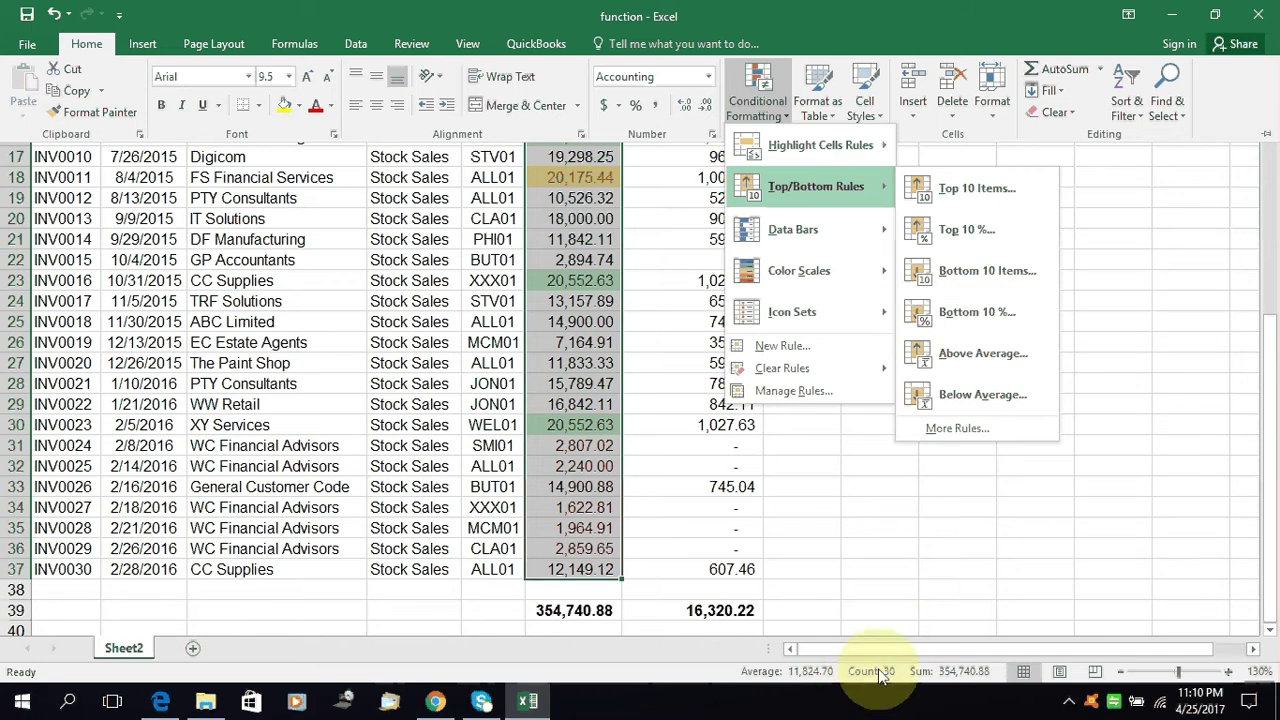
{"action": "left_click", "coordinate": [965, 313]}
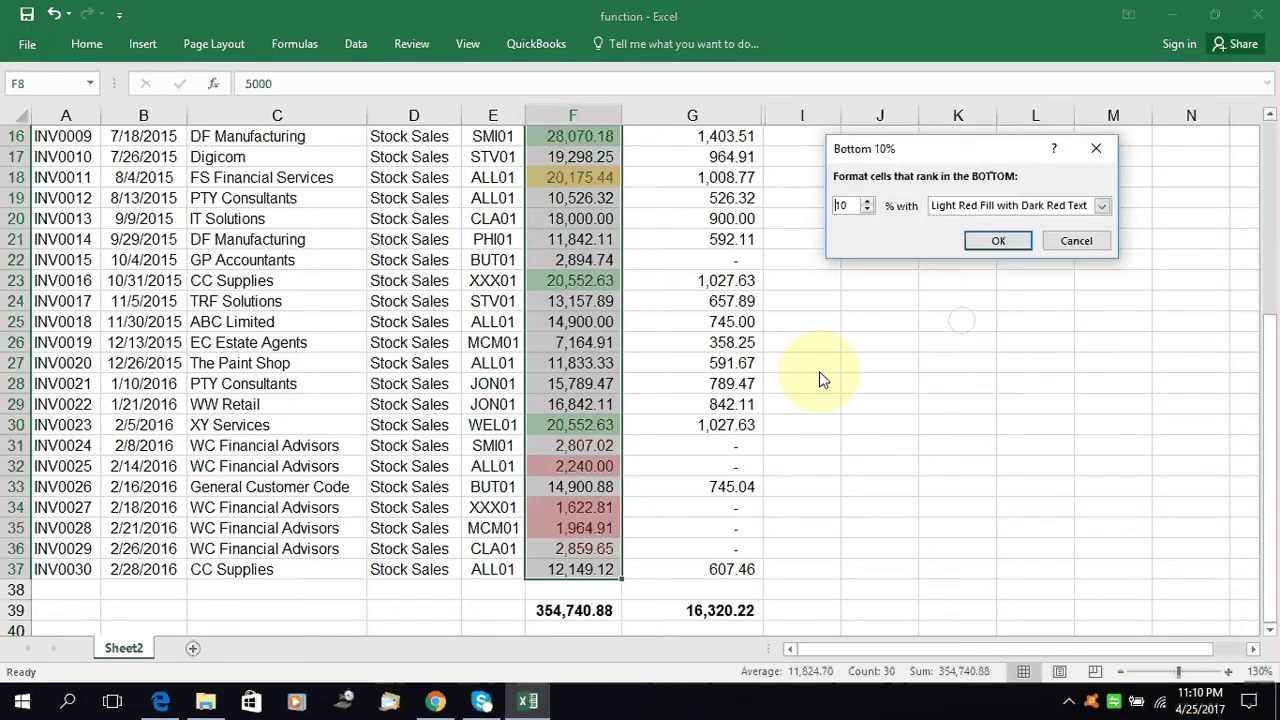
{"action": "left_click", "coordinate": [1101, 205]}
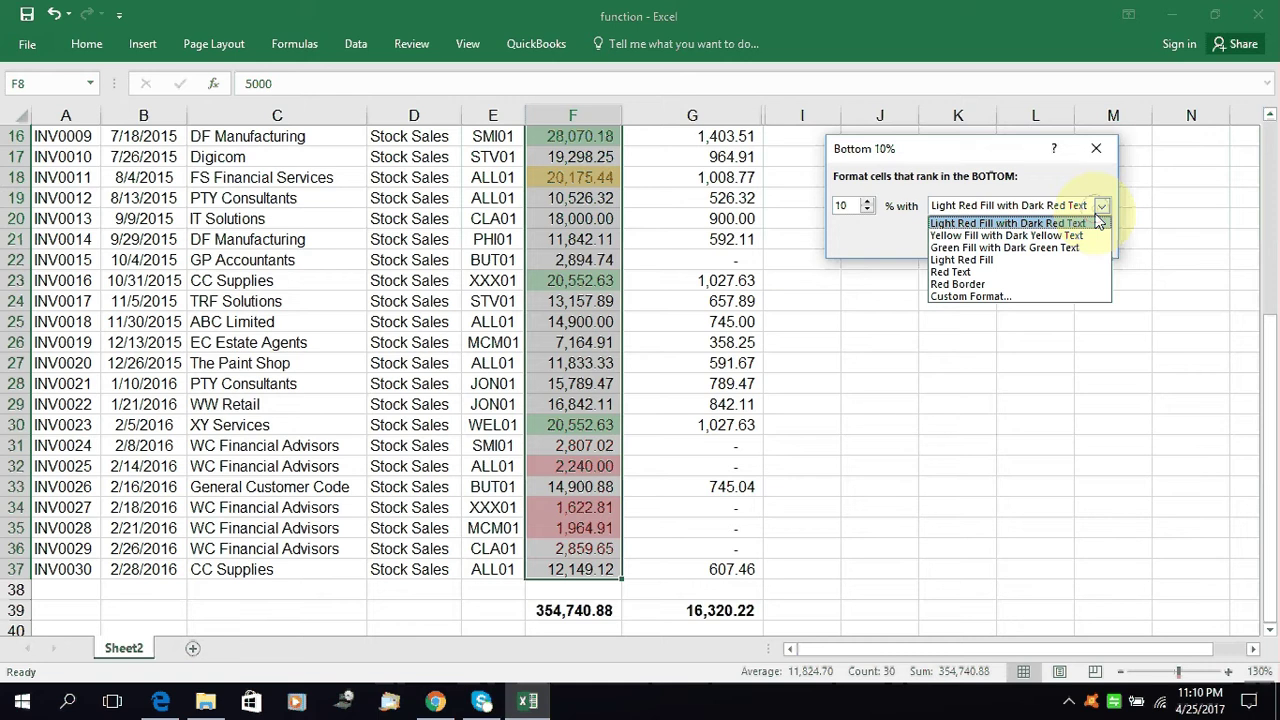
{"action": "left_click", "coordinate": [1006, 236]}
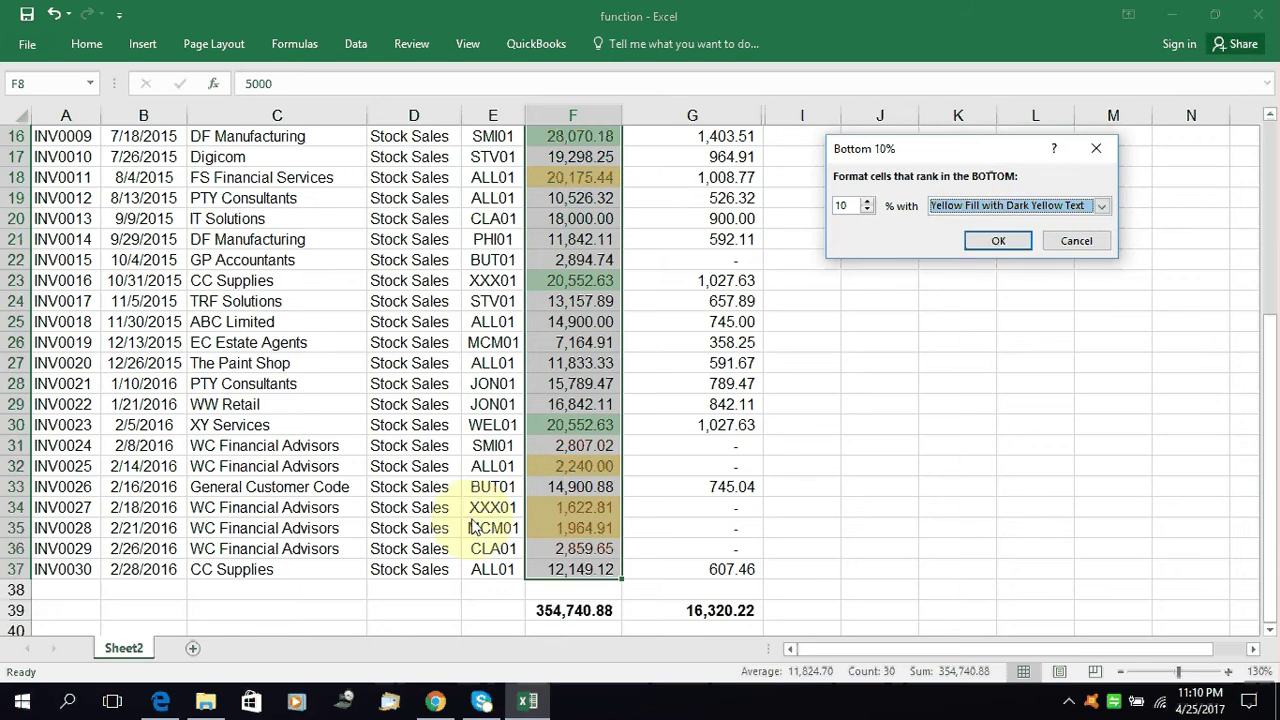
{"action": "left_click", "coordinate": [990, 241]}
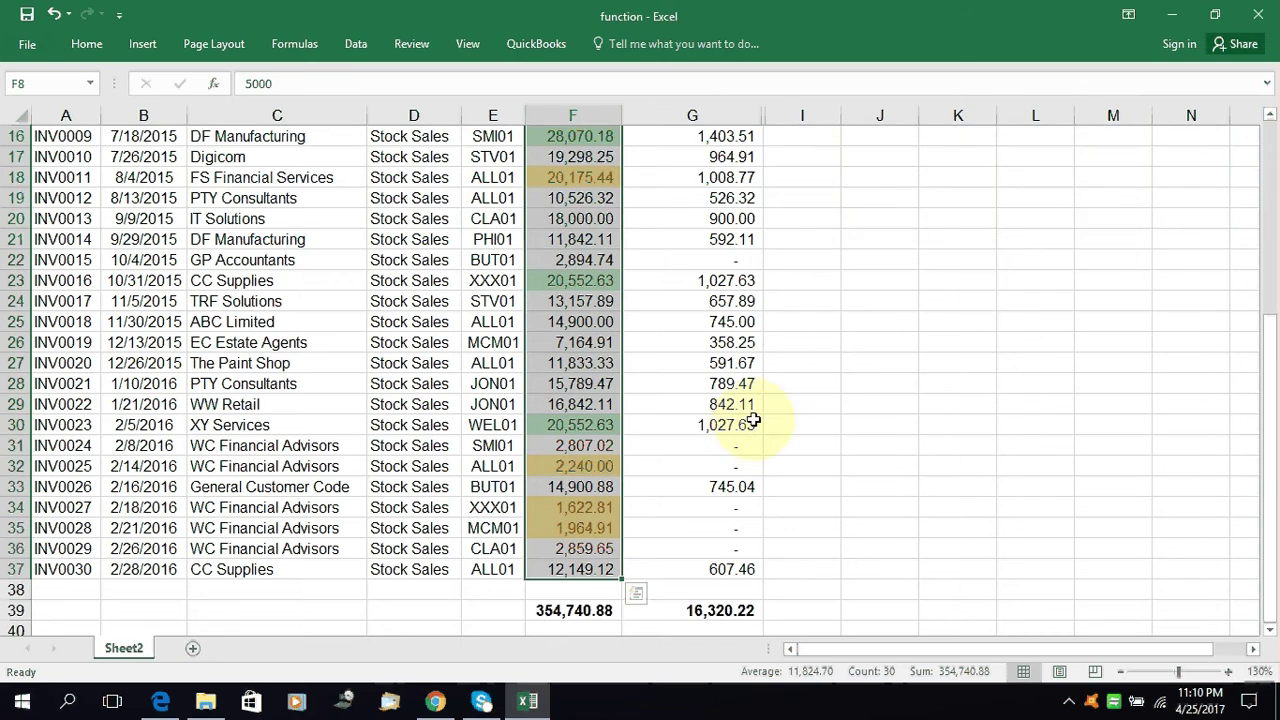
Apply an Above Average conditional formatting rule to the commissions in G8:G37 with Green Fill with Dark Green Text.
{"action": "scroll", "coordinate": [750, 422], "scroll_direction": "up", "scroll_amount": 3}
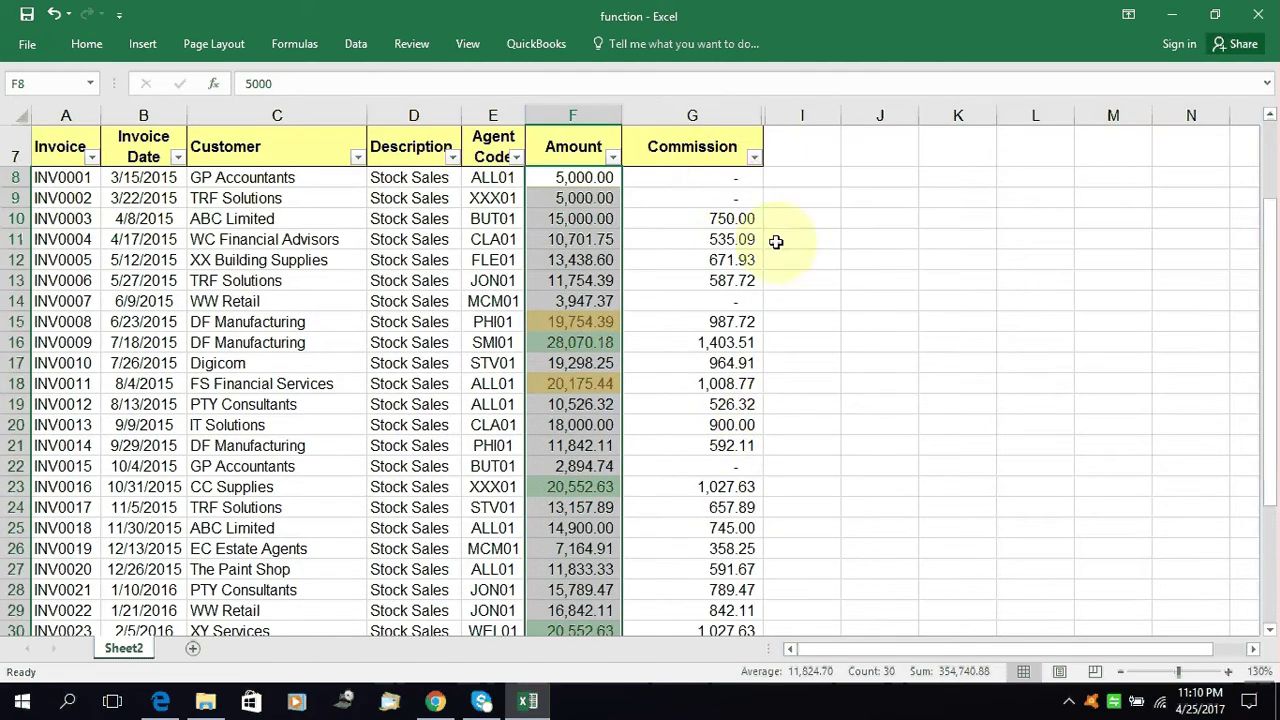
{"action": "left_click_drag", "start_coordinate": [729, 178], "coordinate": [735, 526]}
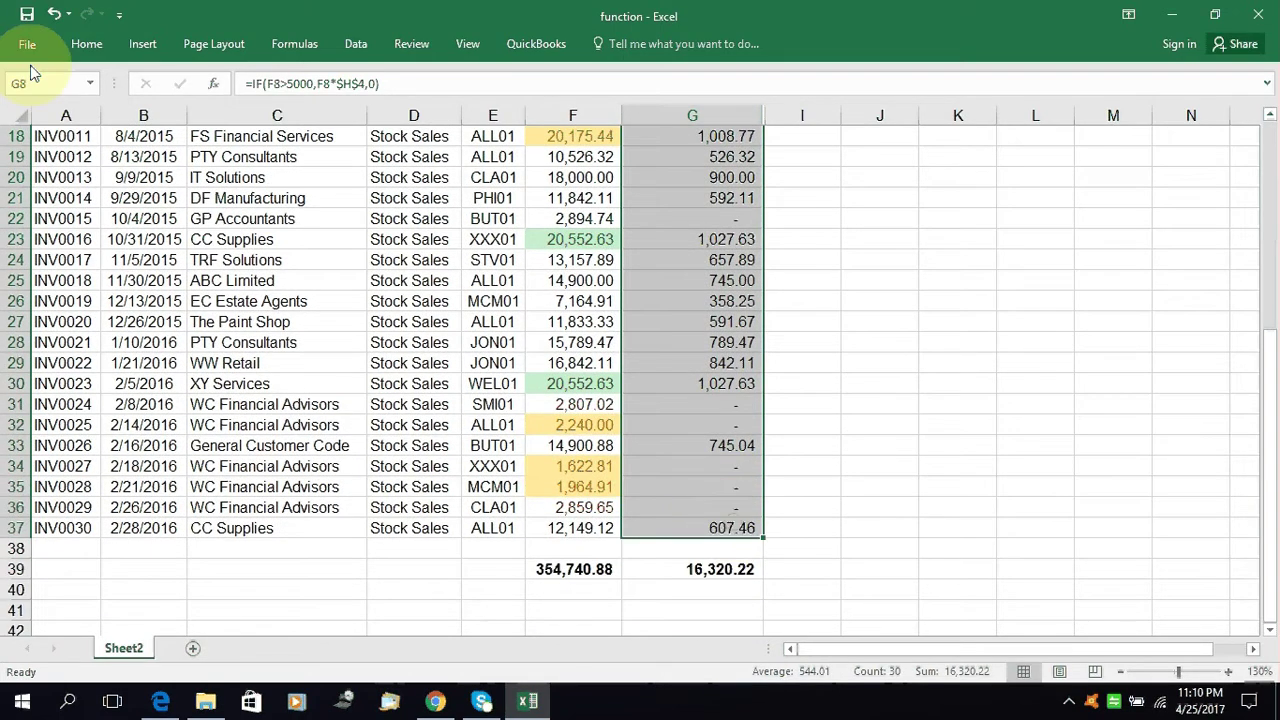
{"action": "left_click", "coordinate": [86, 43]}
{"action": "left_click", "coordinate": [758, 100]}
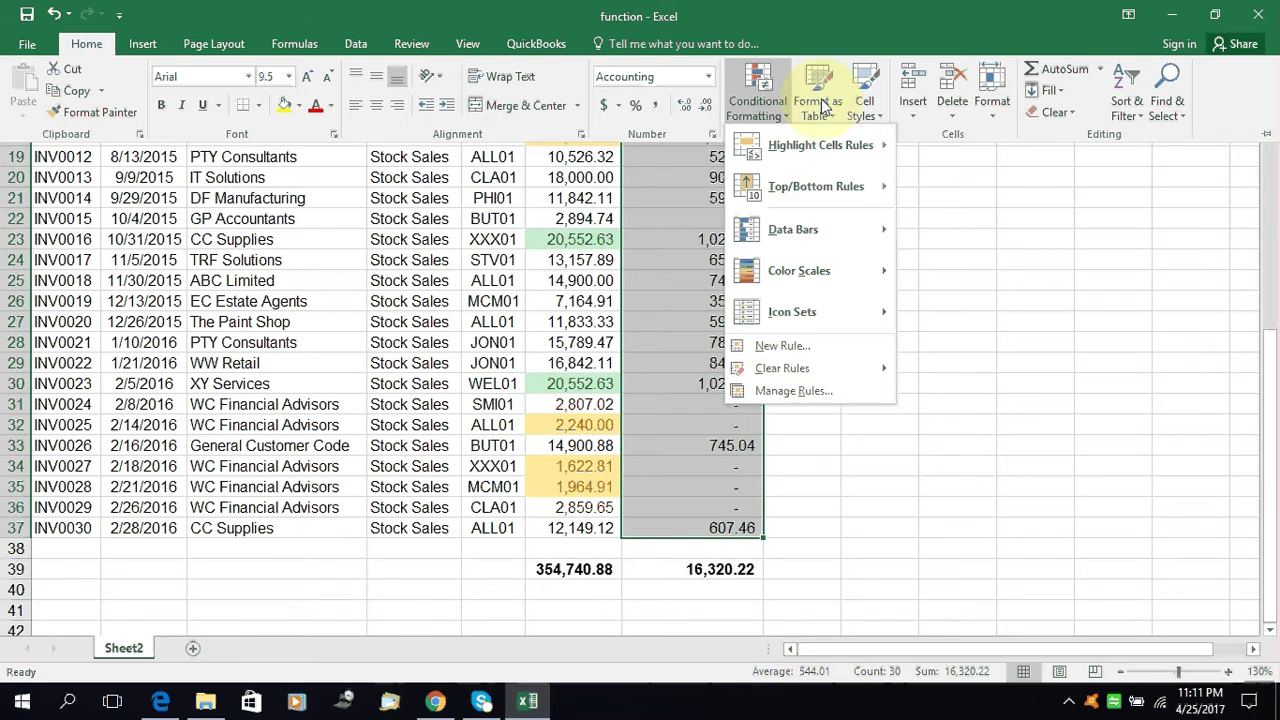
{"action": "mouse_move", "coordinate": [876, 207]}
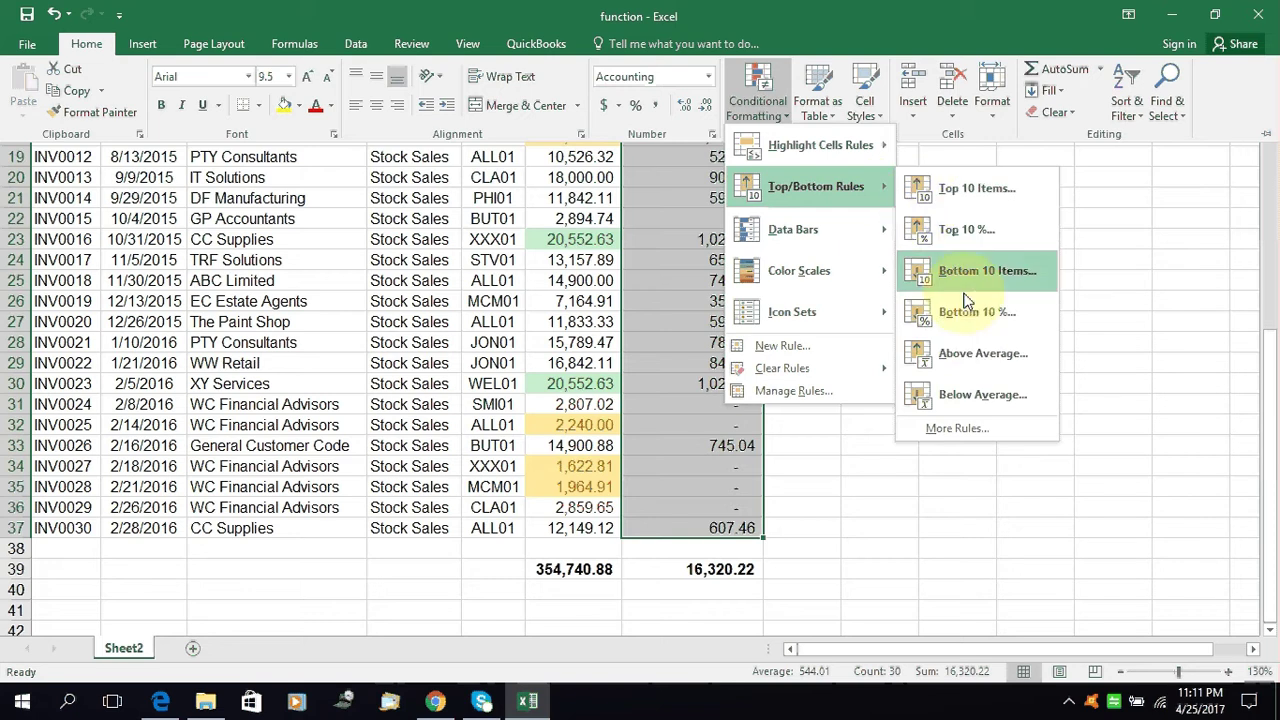
{"action": "left_click", "coordinate": [980, 355]}
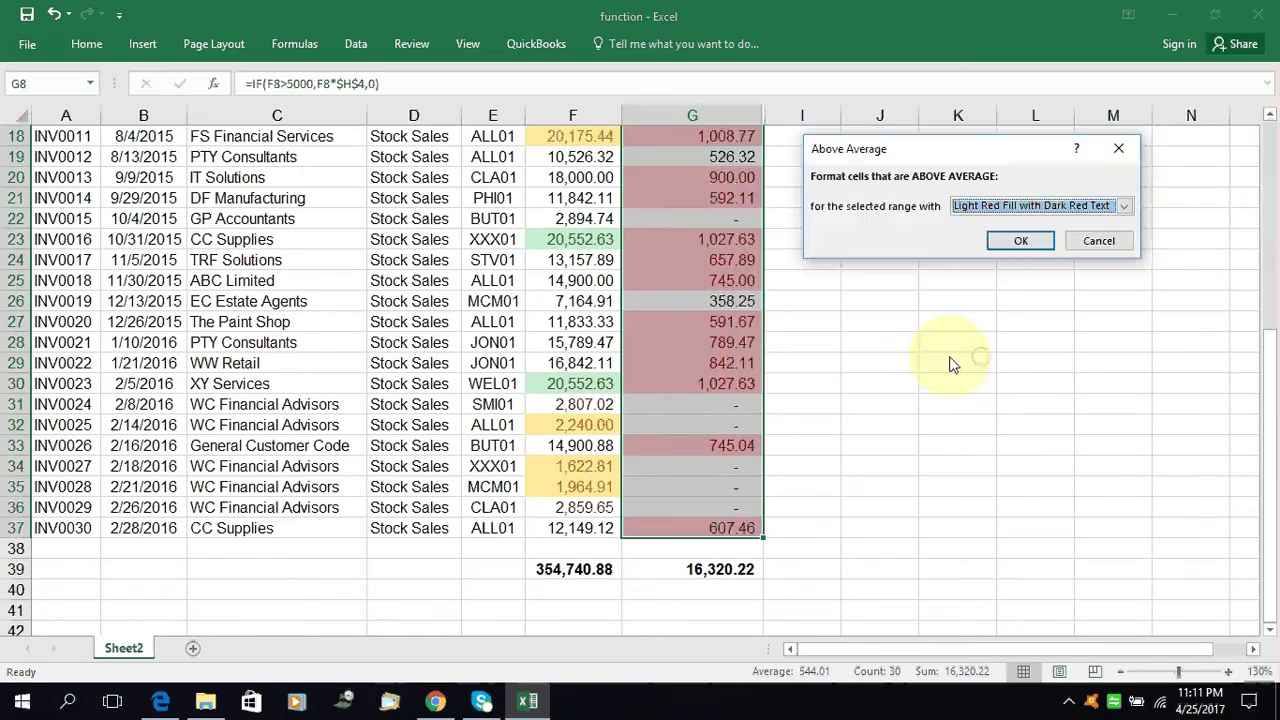
{"action": "left_click", "coordinate": [1124, 205]}
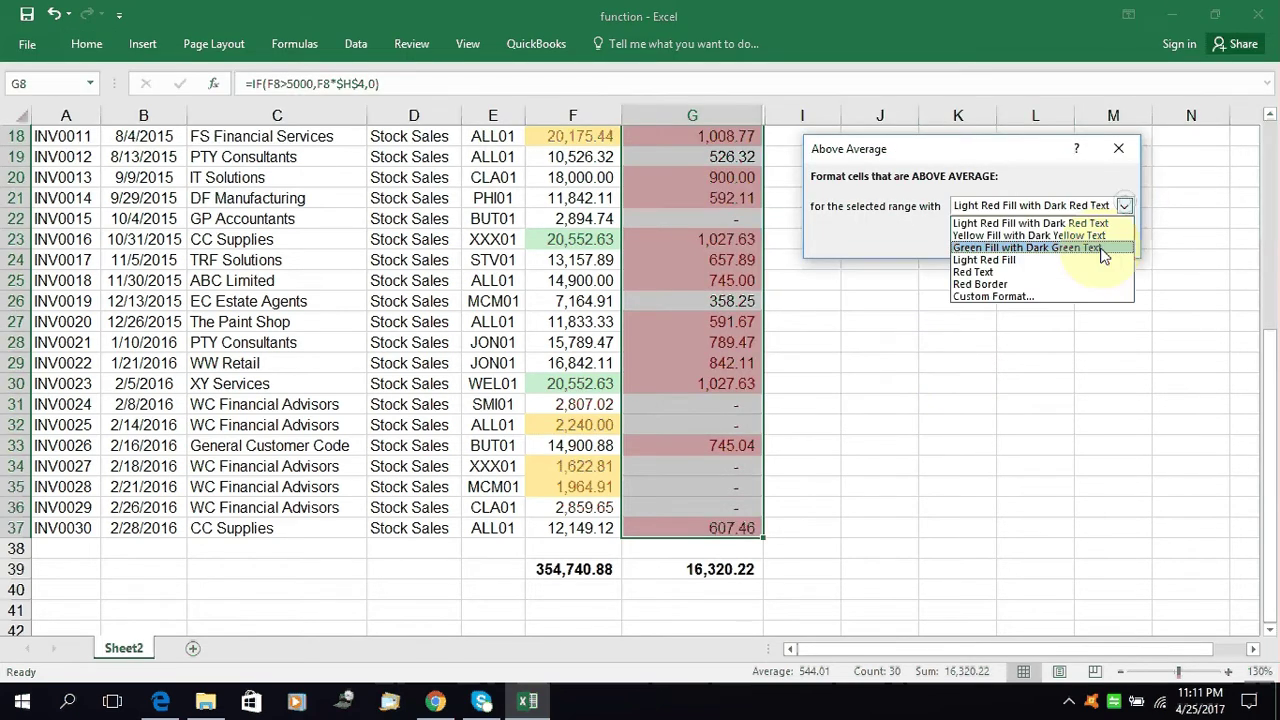
{"action": "left_click", "coordinate": [1100, 248]}
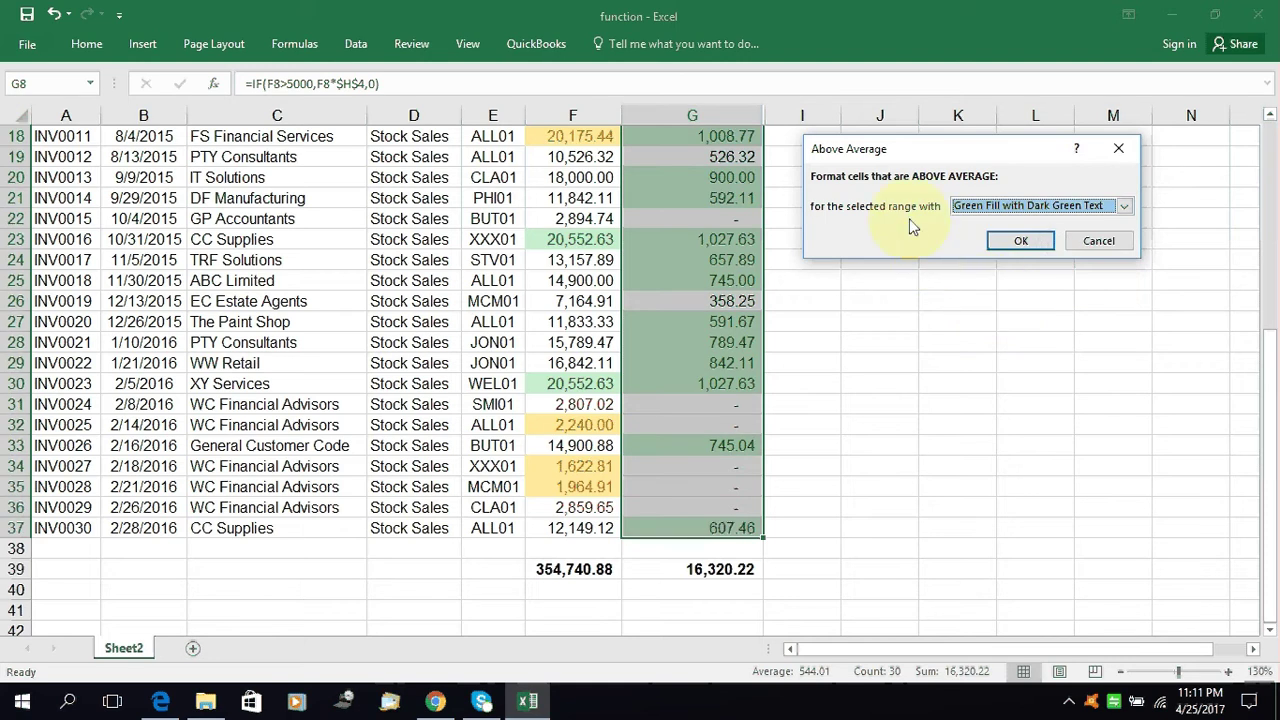
{"action": "left_click", "coordinate": [1019, 244]}
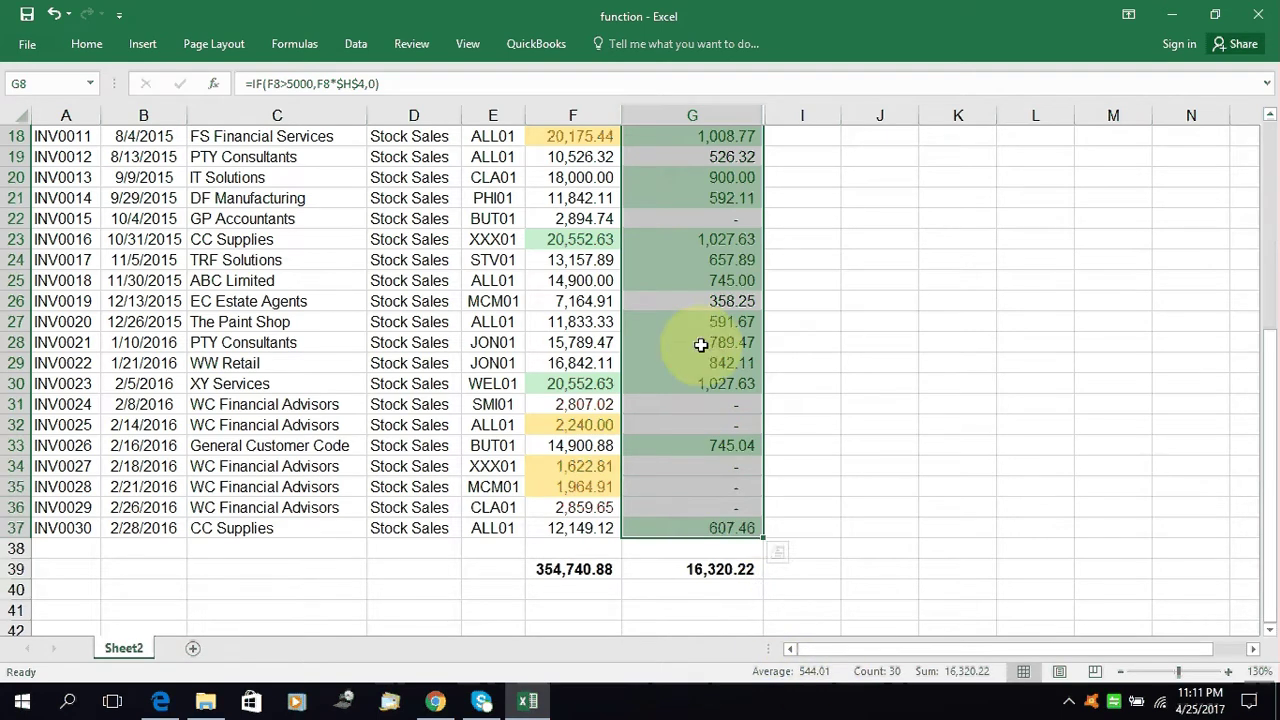
Apply a Below Average rule to the commissions in G8:G37 with Light Red Fill with Dark Red Text and review the column.
{"action": "scroll", "coordinate": [700, 344], "scroll_direction": "up", "scroll_amount": 4}
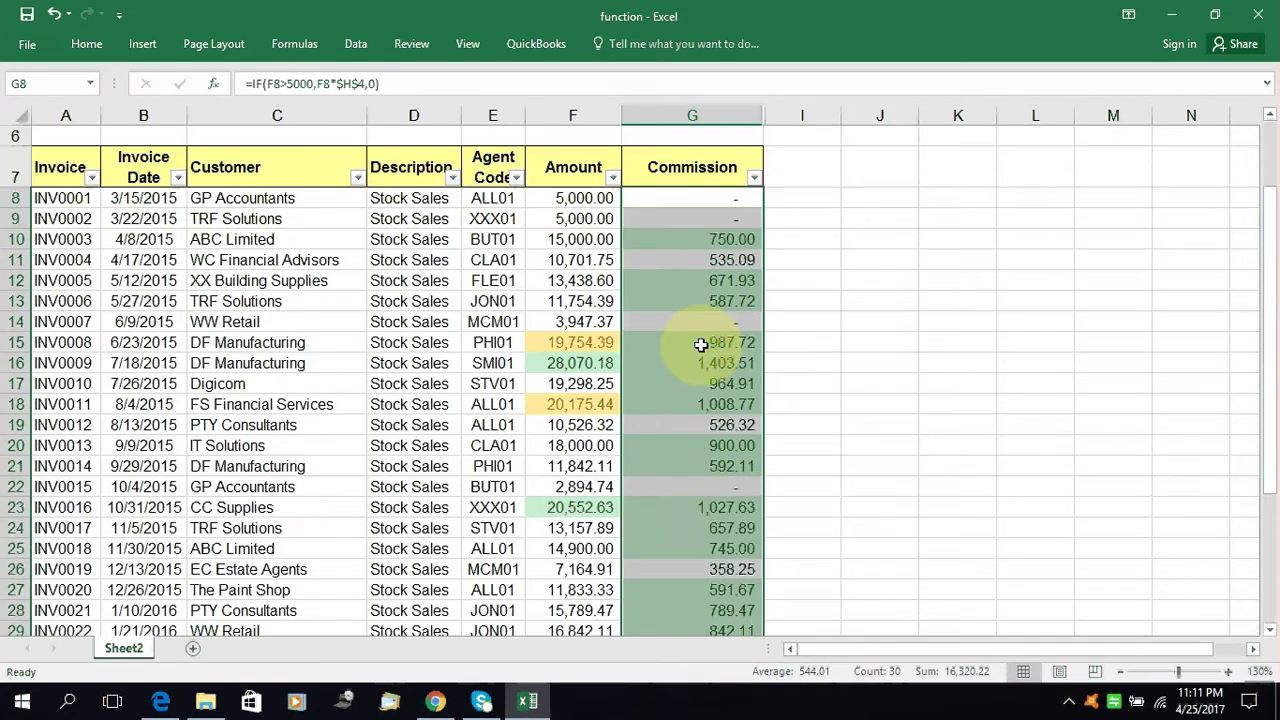
{"action": "scroll", "coordinate": [701, 344], "scroll_direction": "down", "scroll_amount": 3}
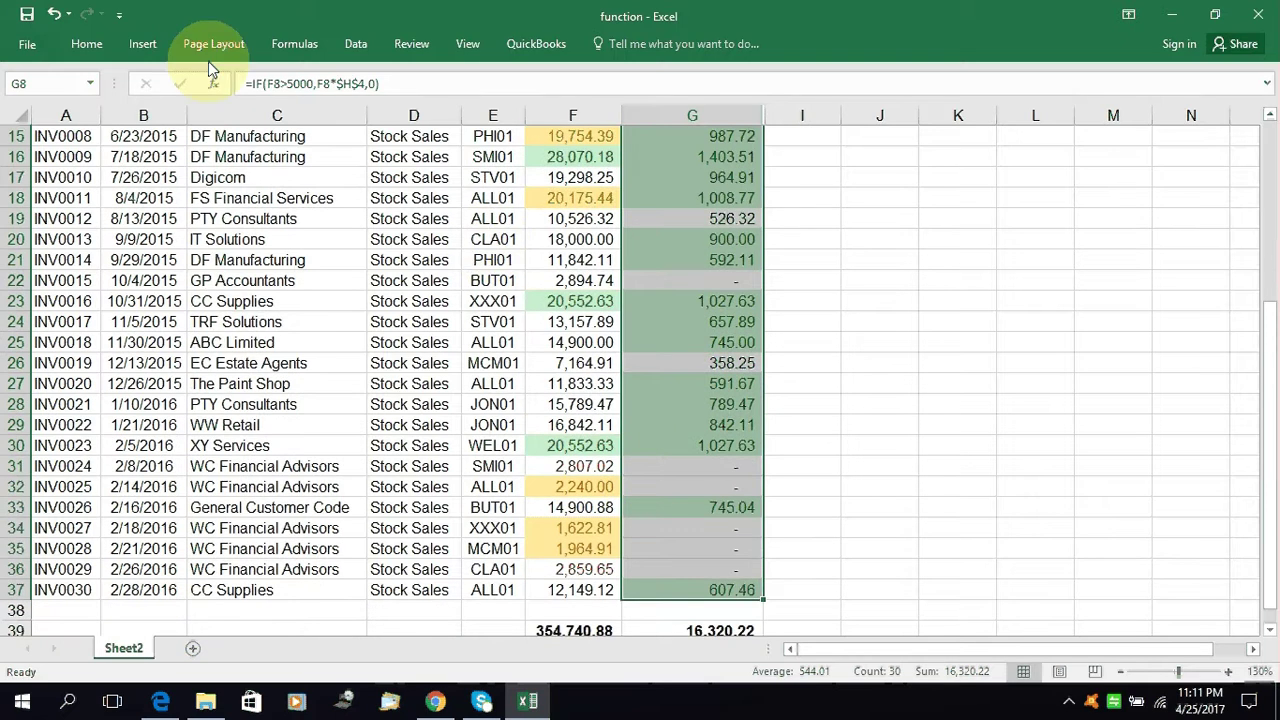
{"action": "left_click", "coordinate": [86, 43]}
{"action": "left_click", "coordinate": [757, 90]}
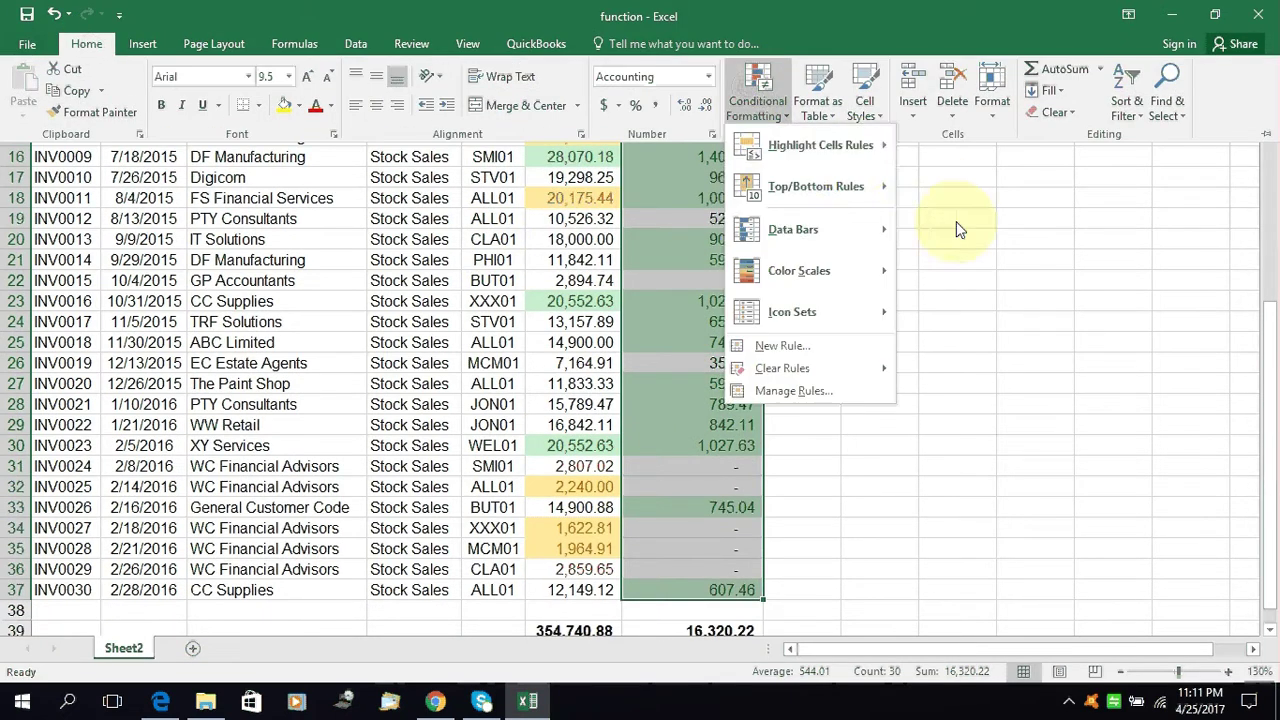
{"action": "mouse_move", "coordinate": [853, 183]}
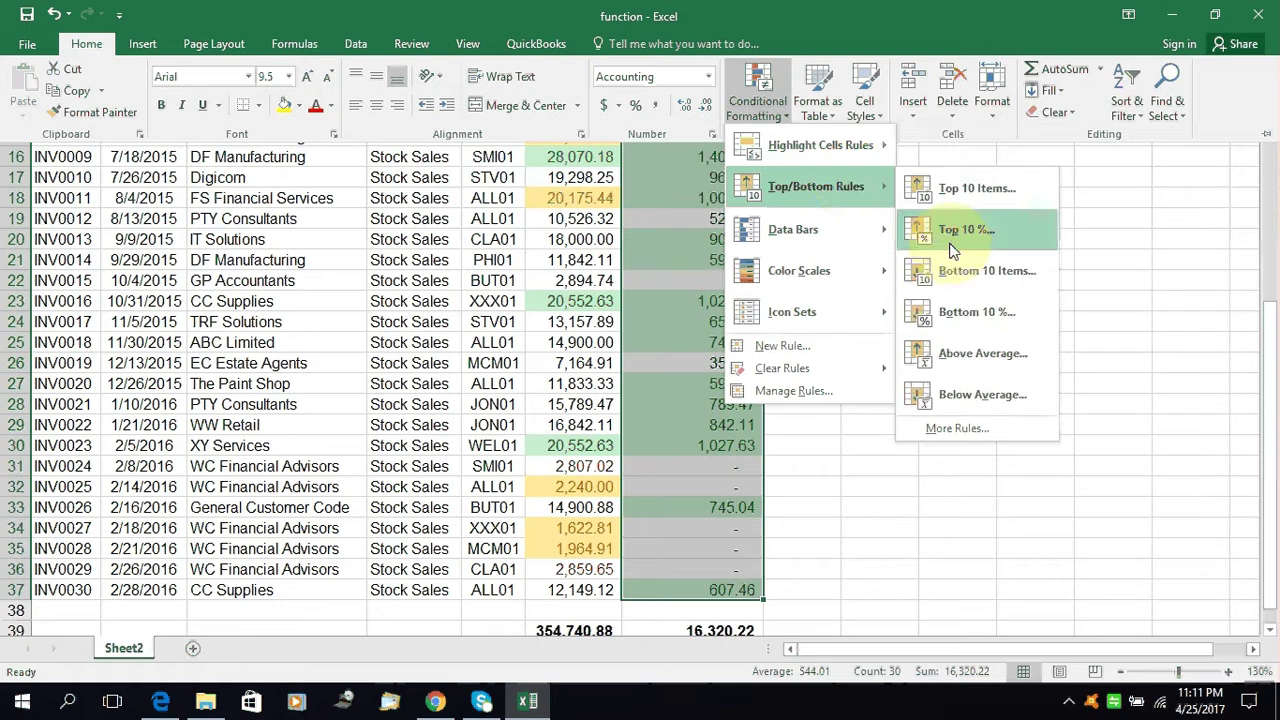
{"action": "left_click", "coordinate": [1001, 398]}
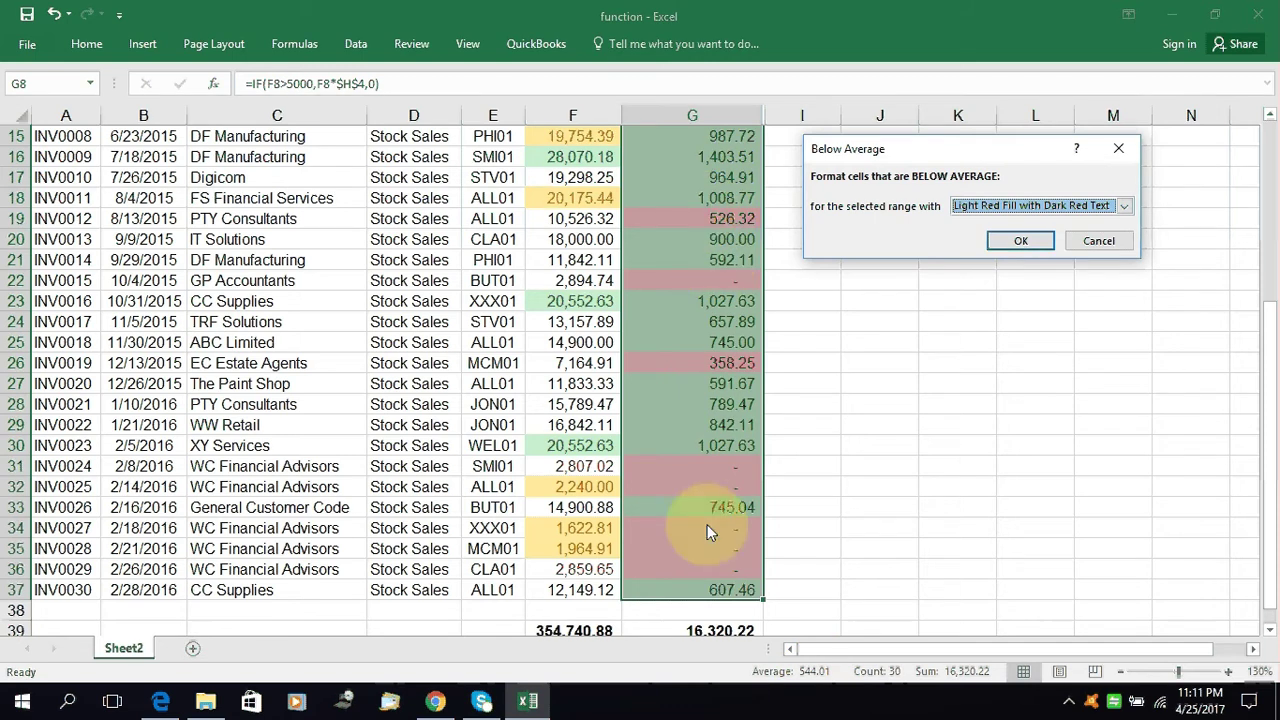
{"action": "left_click", "coordinate": [1022, 241]}
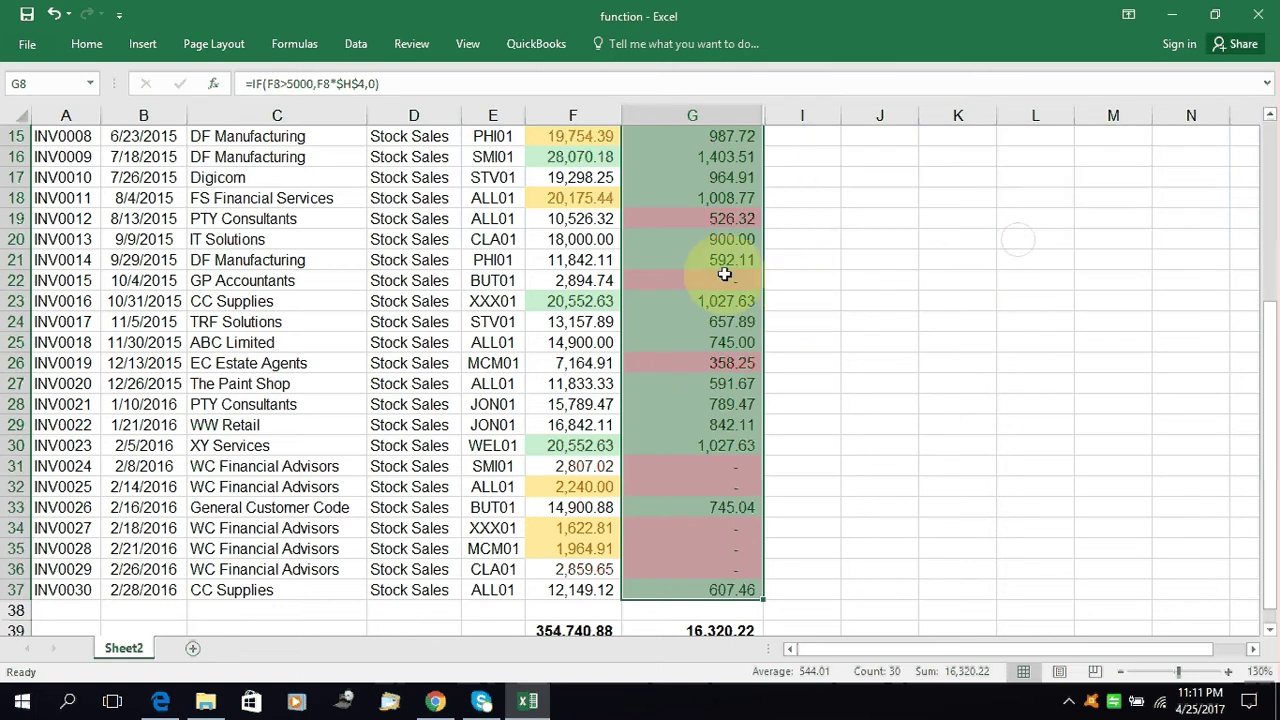
{"action": "scroll", "coordinate": [720, 270], "scroll_direction": "up", "scroll_amount": 5}
{"action": "scroll", "coordinate": [720, 277], "scroll_direction": "down", "scroll_amount": 5}
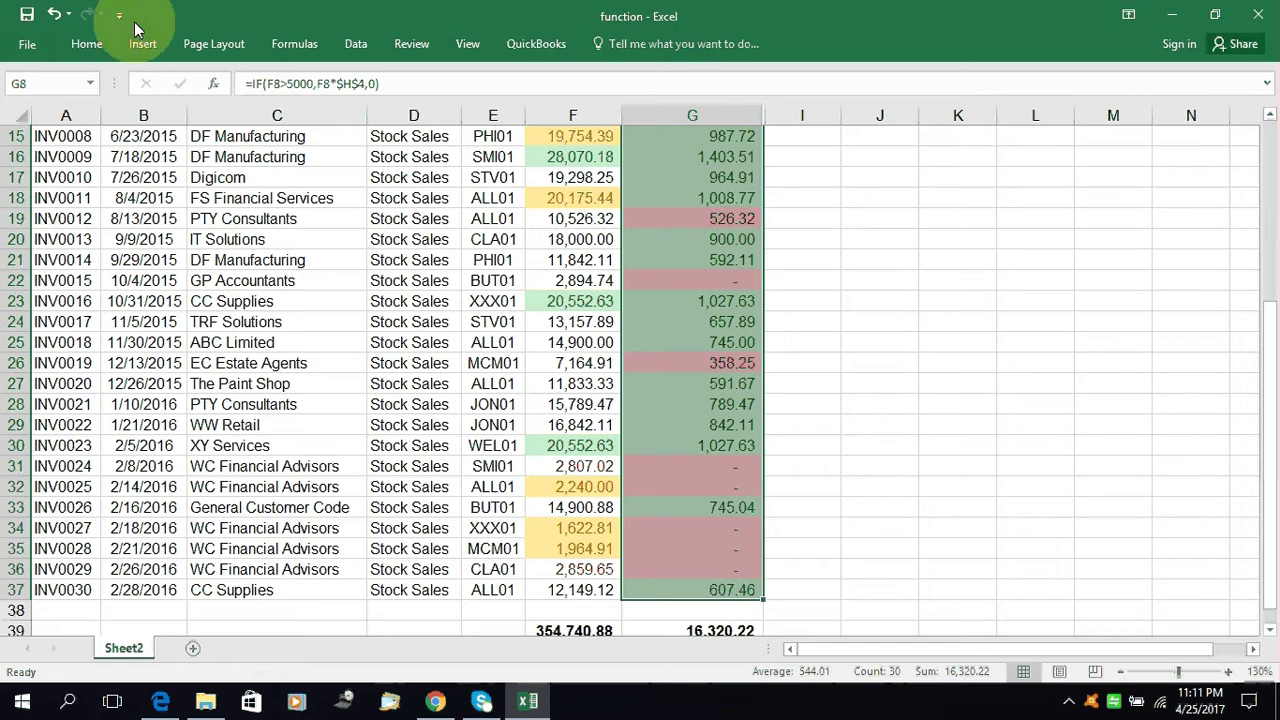
Bring up the Top/Bottom conditional formatting rule choices for the selected commissions.
{"action": "left_click", "coordinate": [86, 43]}
{"action": "left_click", "coordinate": [758, 95]}
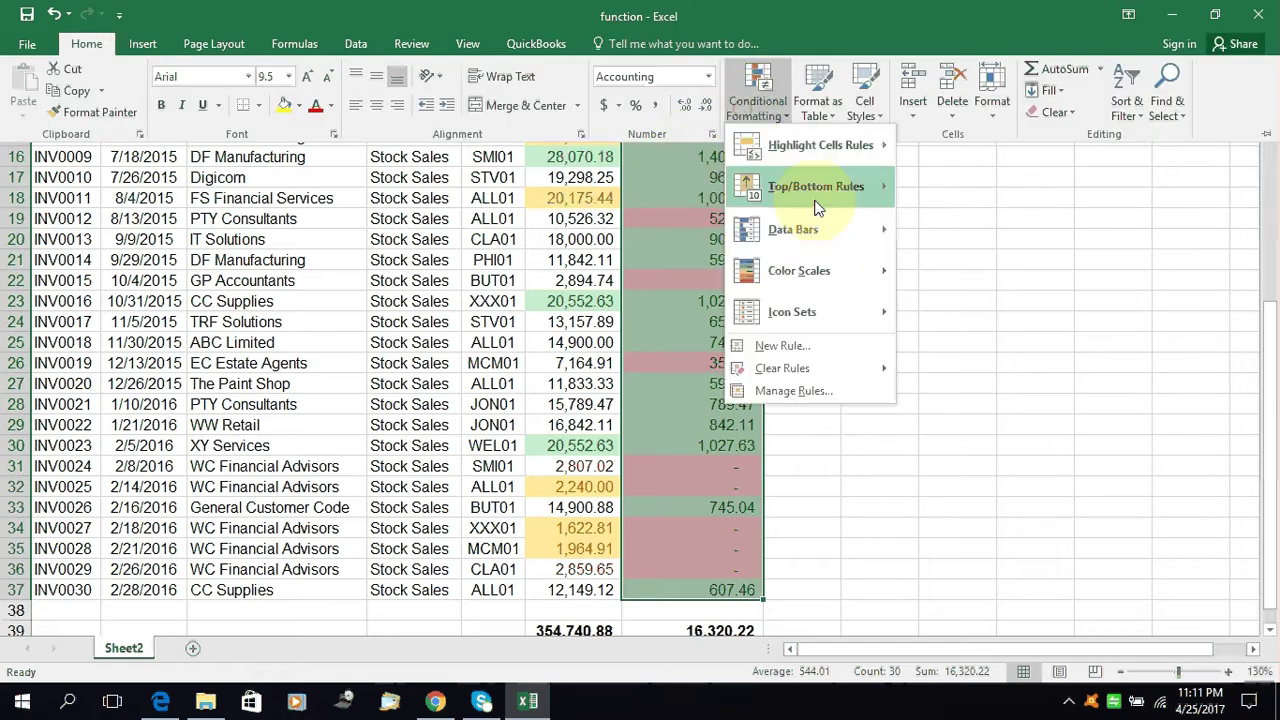
{"action": "mouse_move", "coordinate": [823, 196]}
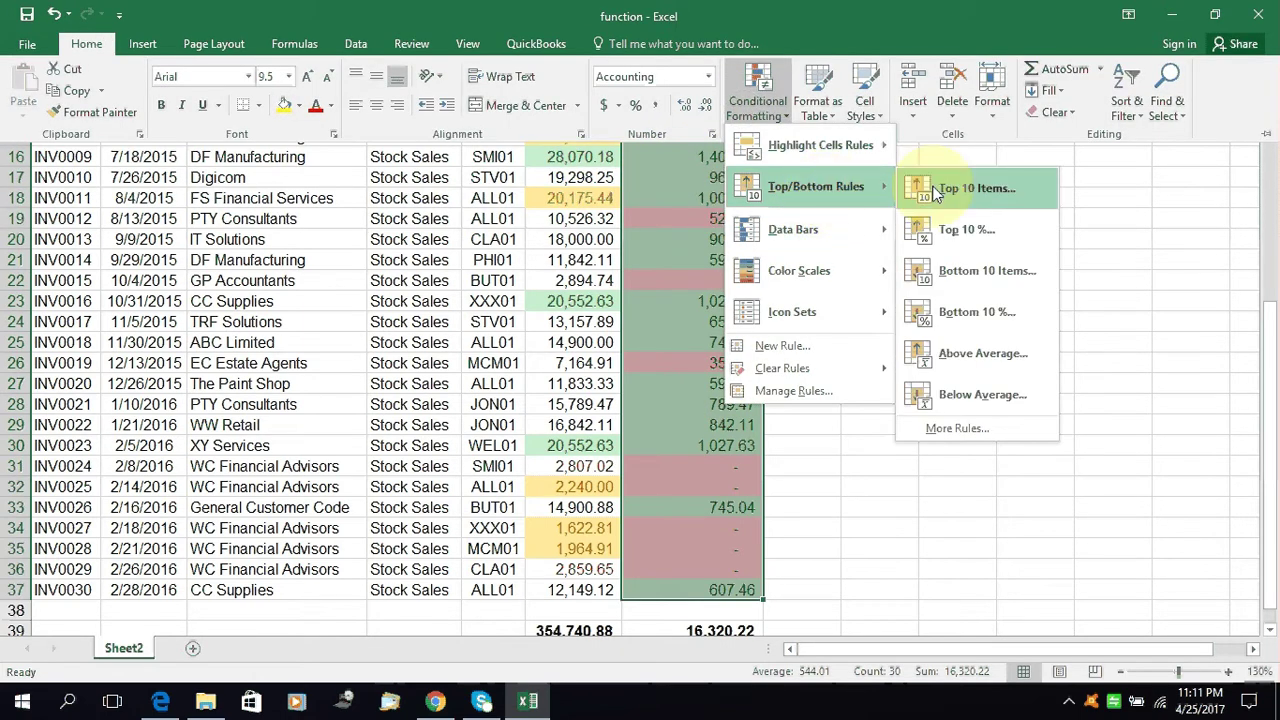